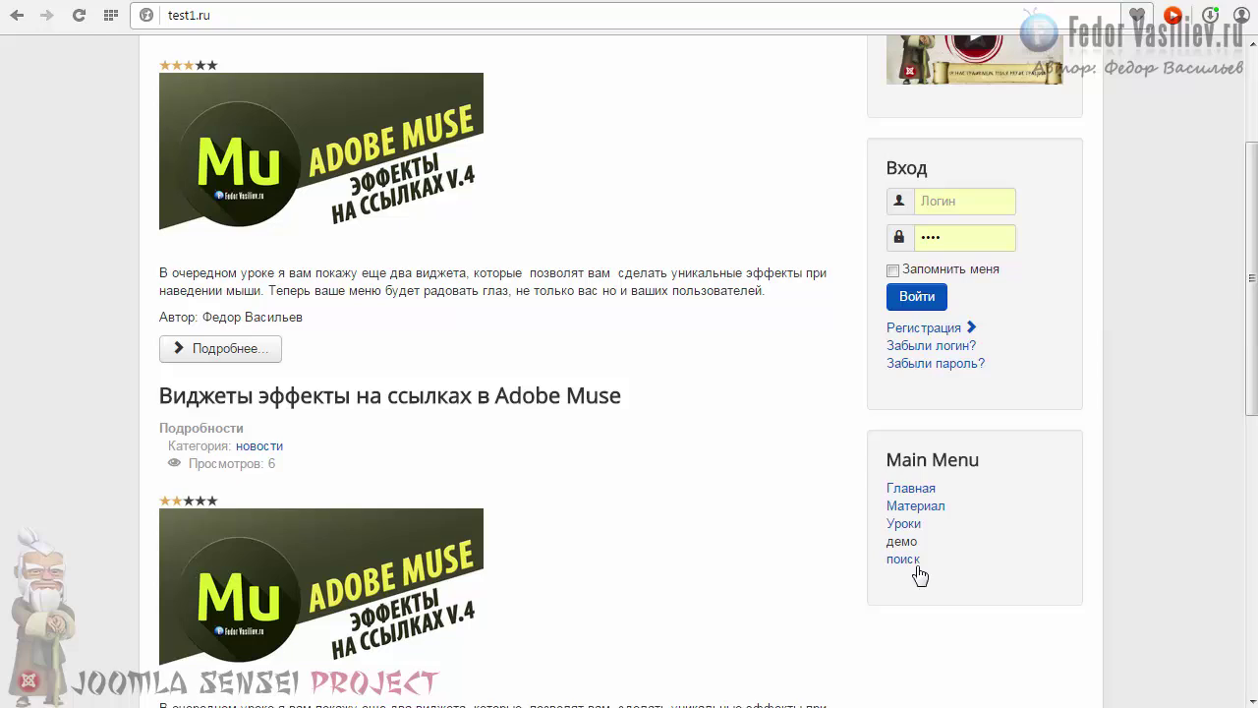
# - Open the Contacts category manager via Components > Contacts > Categories
pyautogui.moveTo(1251, 337); pyautogui.dragTo(805, 70)
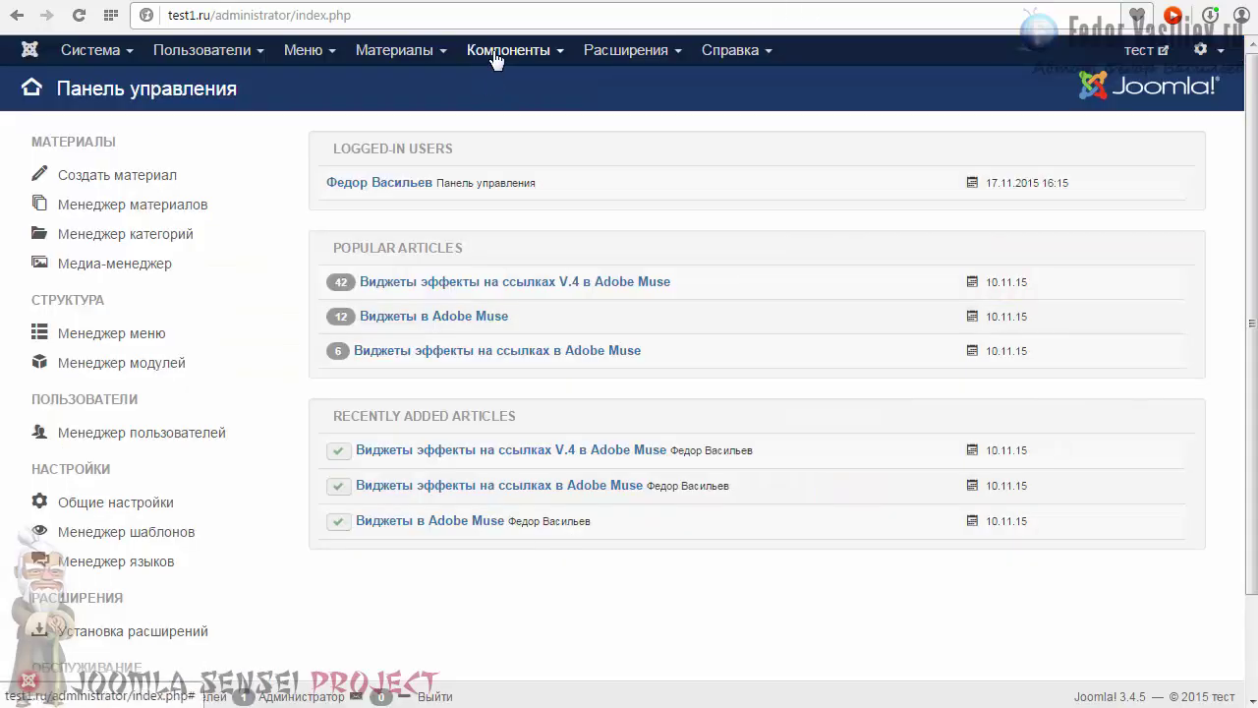
pyautogui.click(495, 56)
pyautogui.moveTo(500, 117)
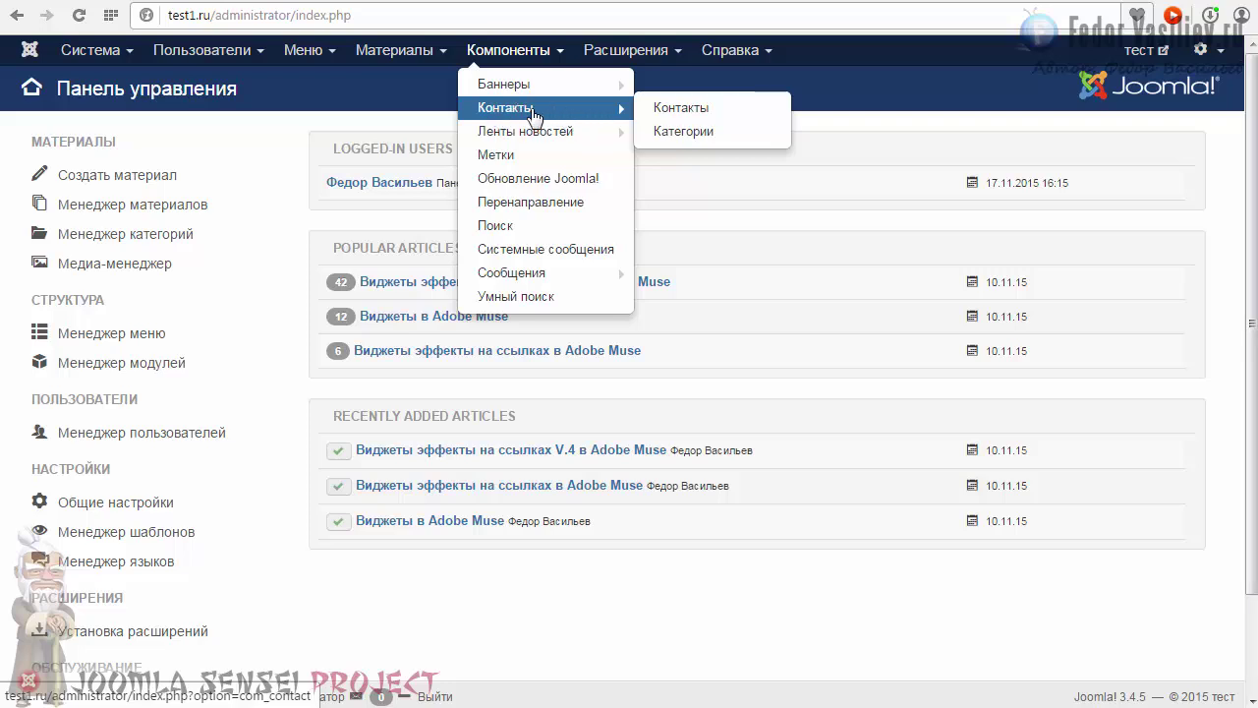
pyautogui.click(678, 137)
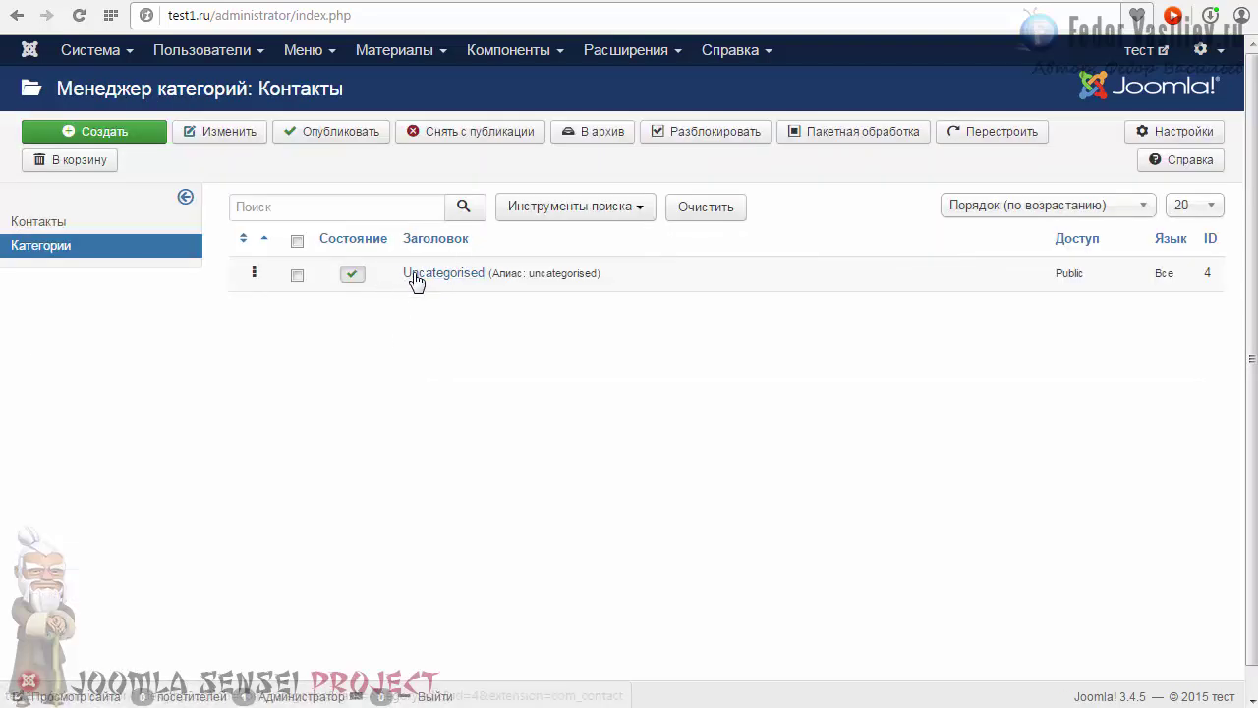
# - Rename Uncategorised to 'контакты', clear its alias so it regenerates as kontakty, and save
pyautogui.click(425, 274)
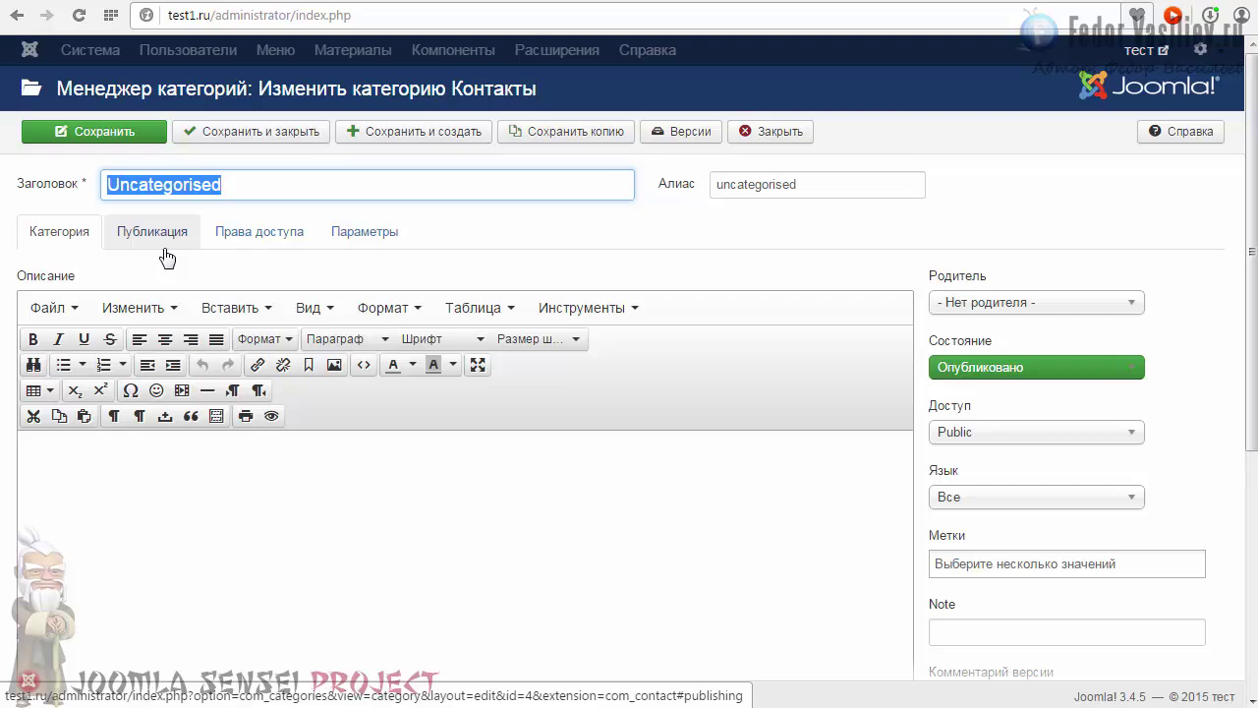
pyautogui.write('контакты')
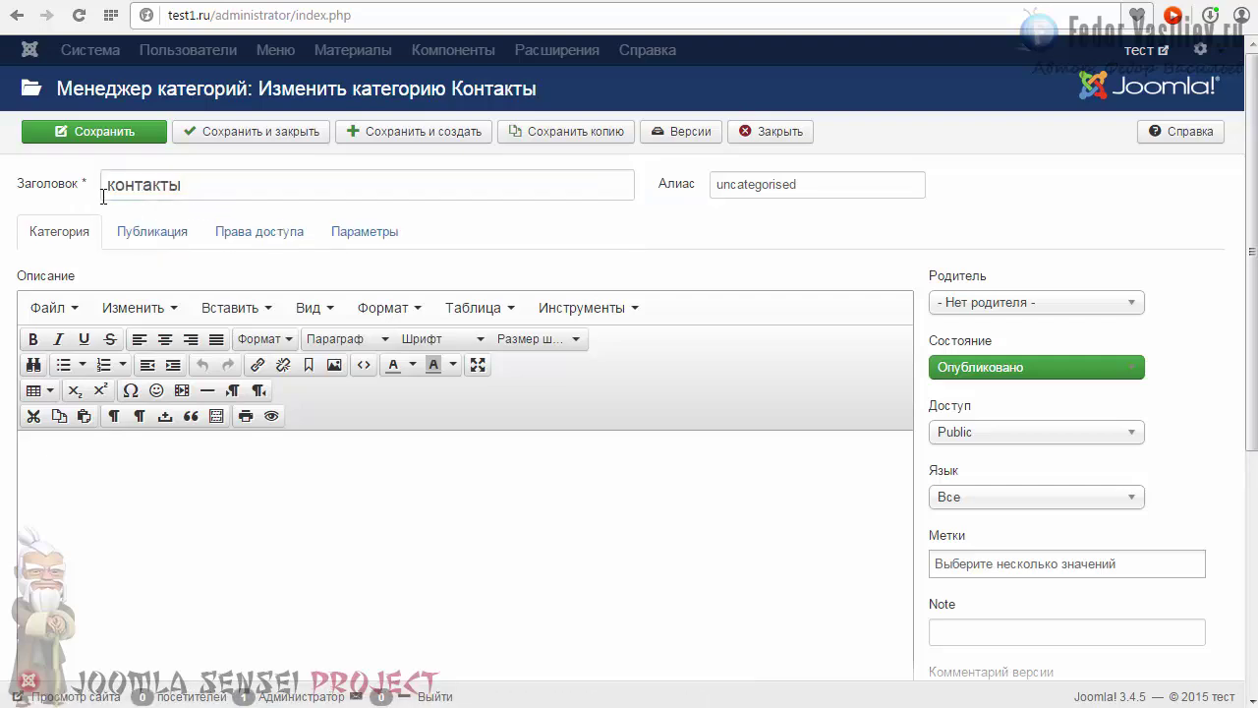
pyautogui.doubleClick(800, 186)
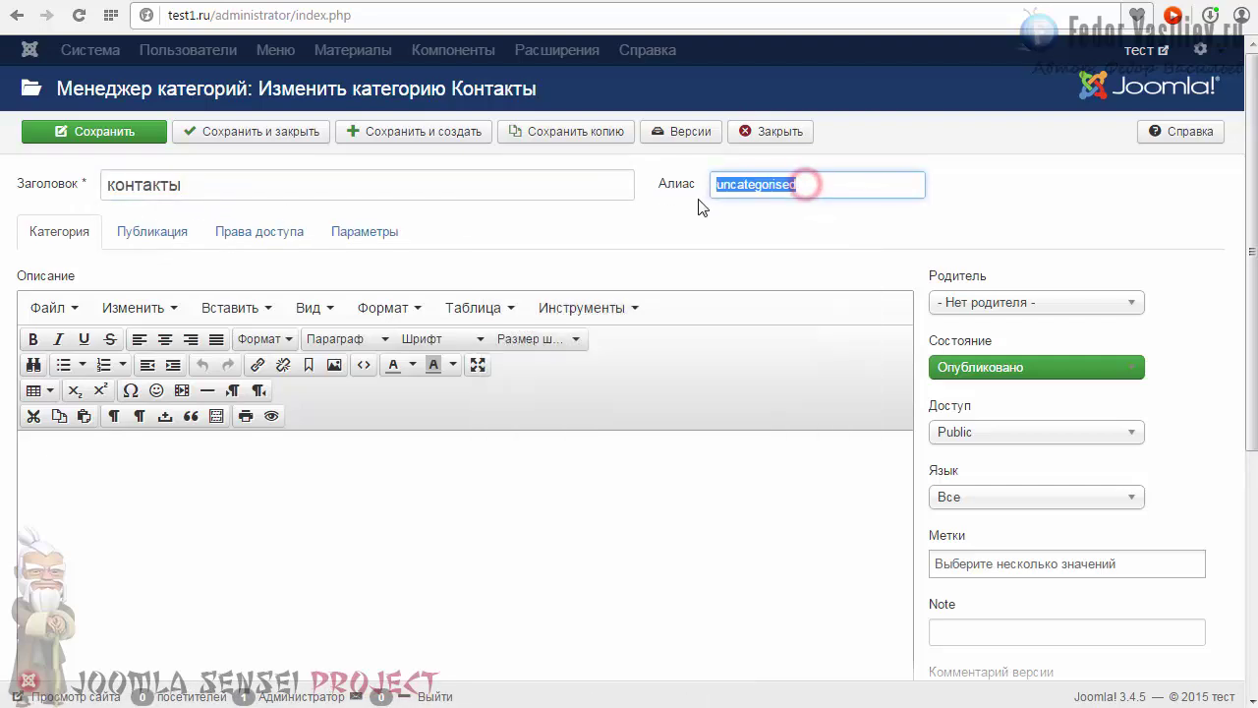
pyautogui.press('BackSpace')
pyautogui.click(699, 201)
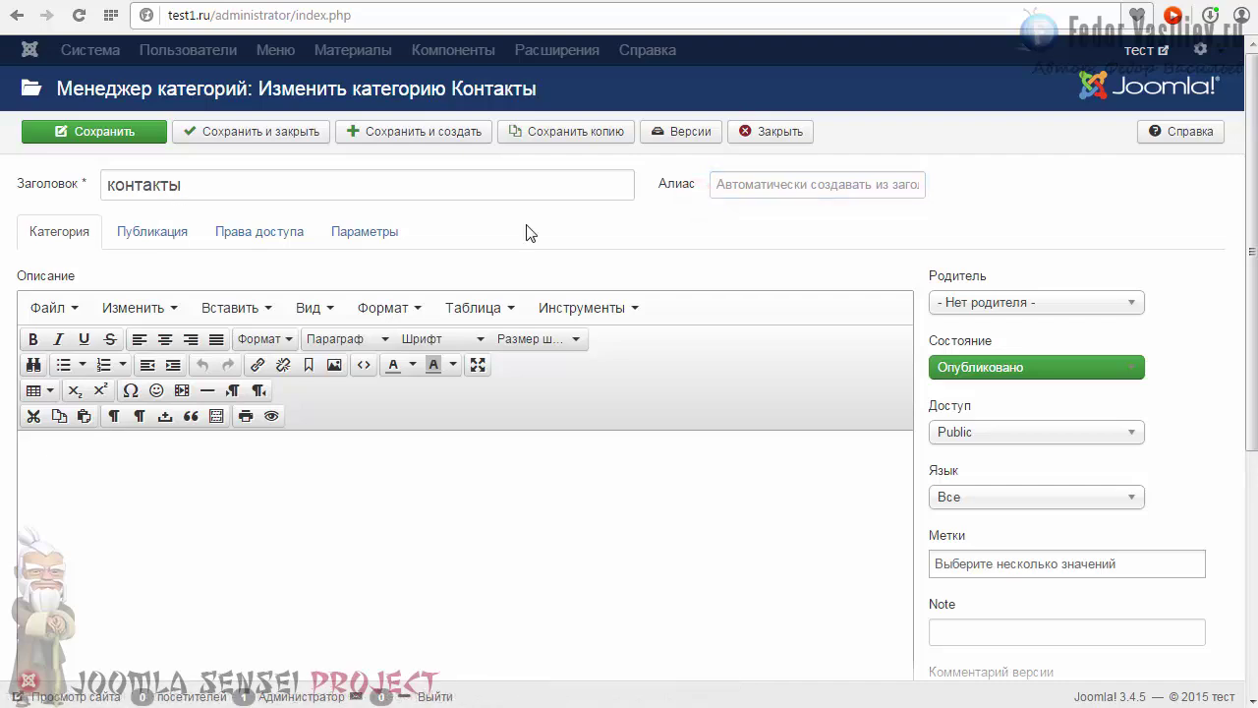
pyautogui.click(228, 131)
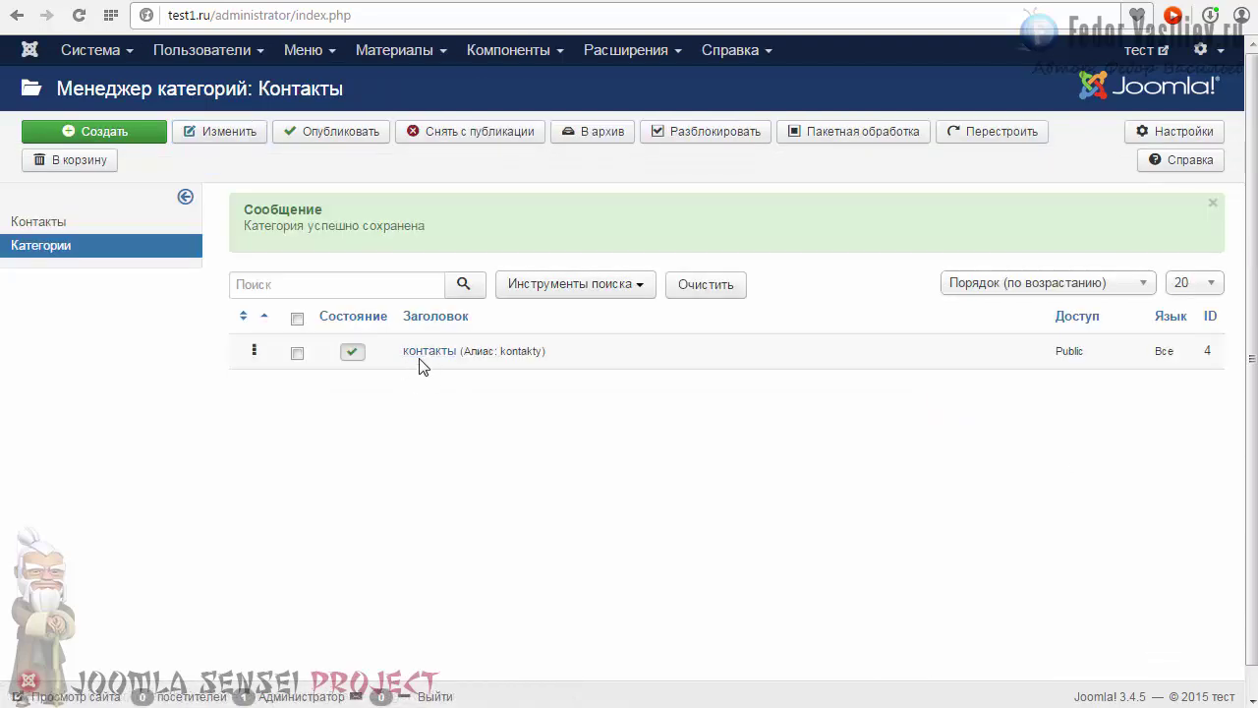
# - Go to the Contacts list and start a new contact, reviewing the blank form
pyautogui.click(46, 225)
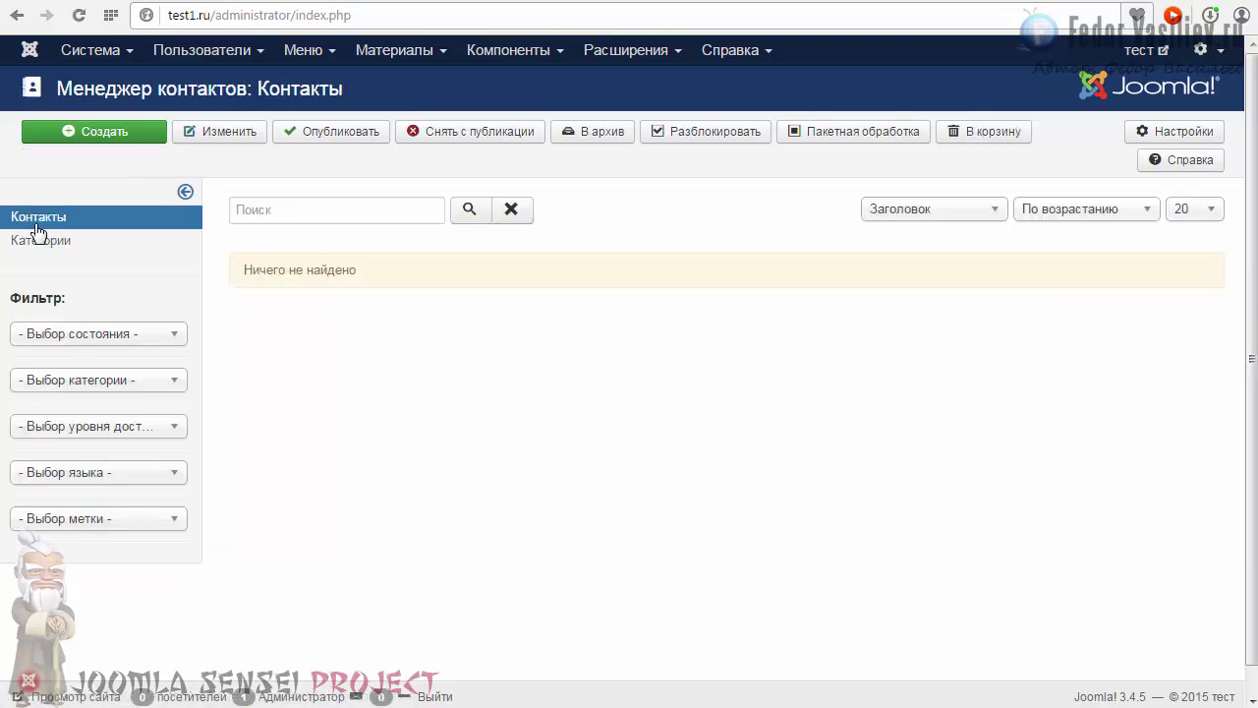
pyautogui.click(93, 132)
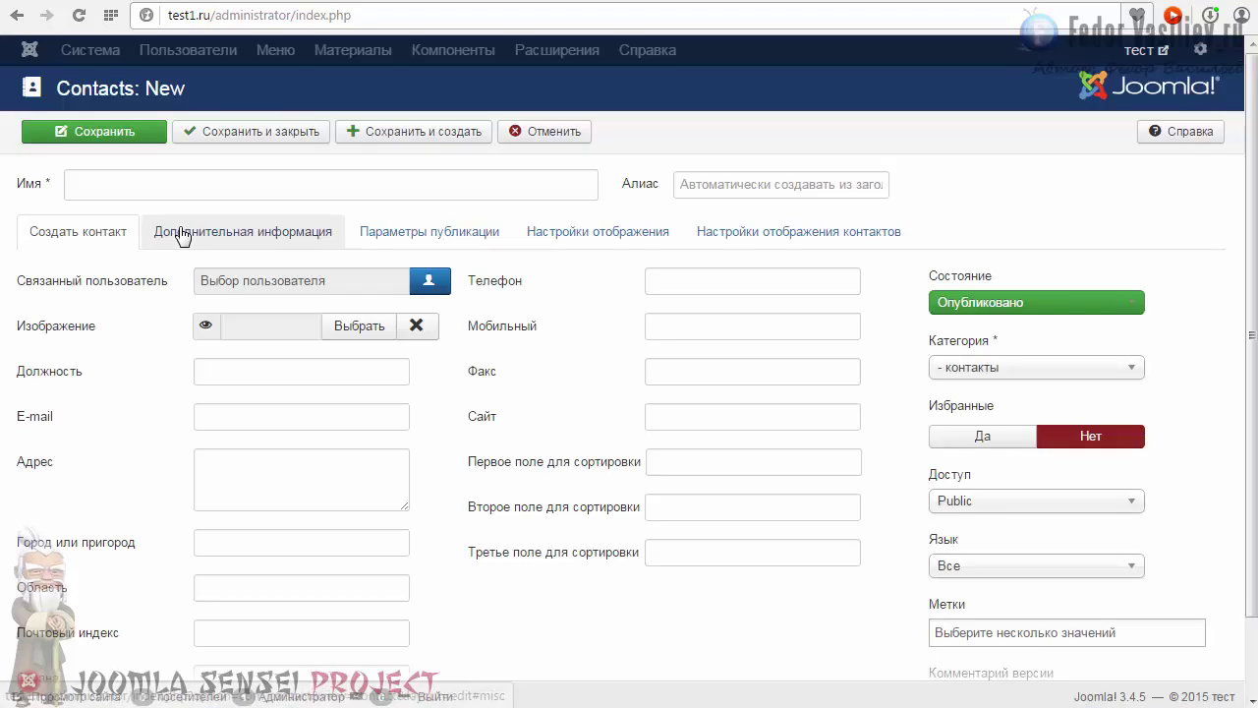
pyautogui.scroll(-1, 563, 416)
pyautogui.scroll(1, 564, 416)
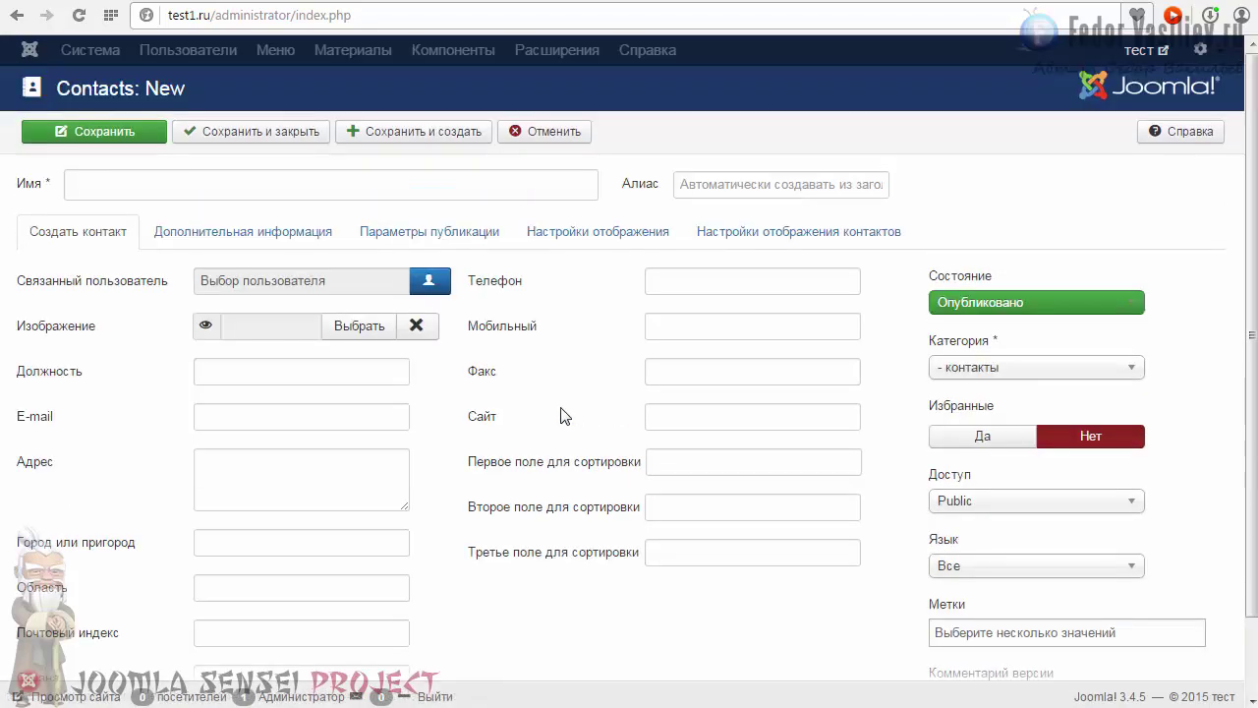
pyautogui.scroll(-1, 563, 416)
pyautogui.scroll(1, 563, 416)
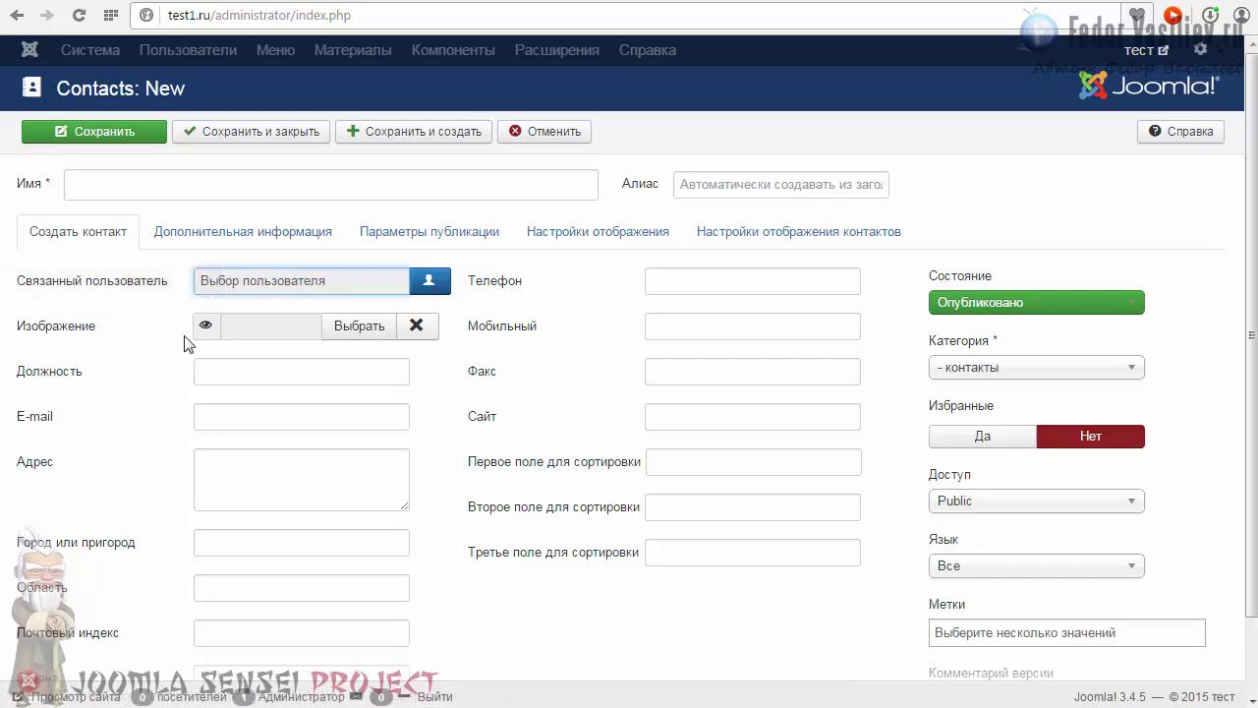
# - Upload mi3.png to the media library and insert it as the contact image (images/mi3.png)
pyautogui.click(352, 325)
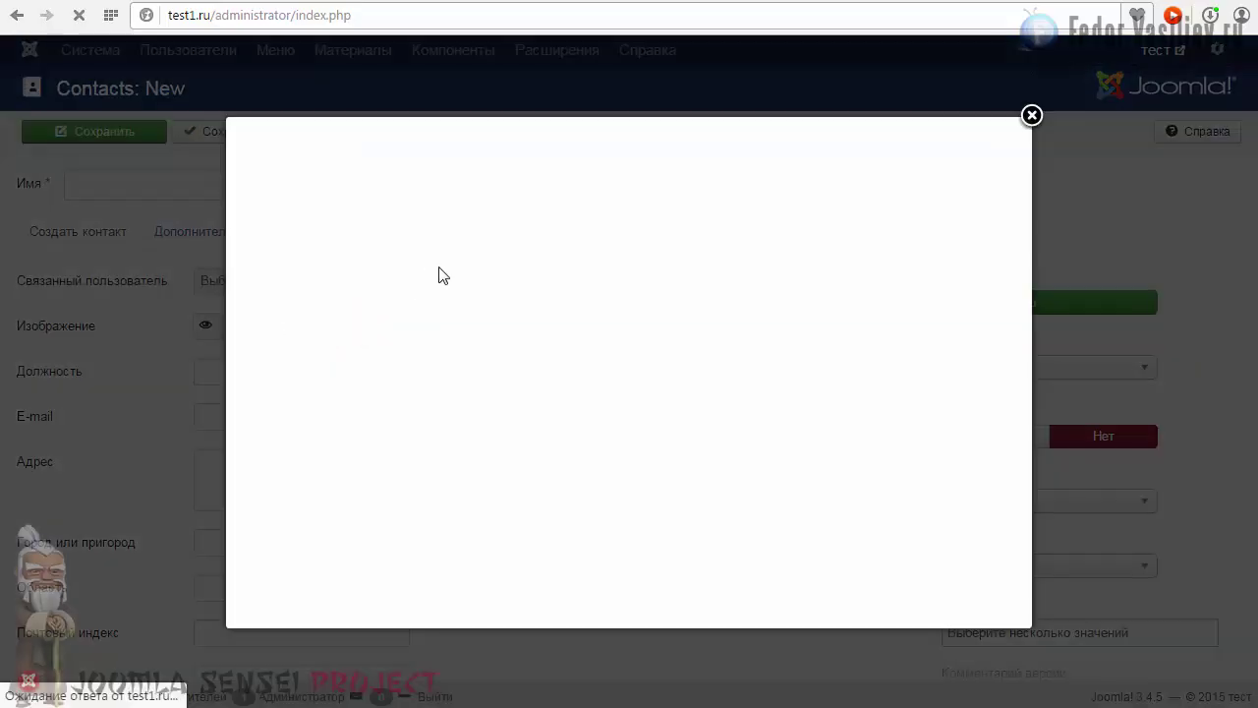
pyautogui.scroll(-2, 489, 528)
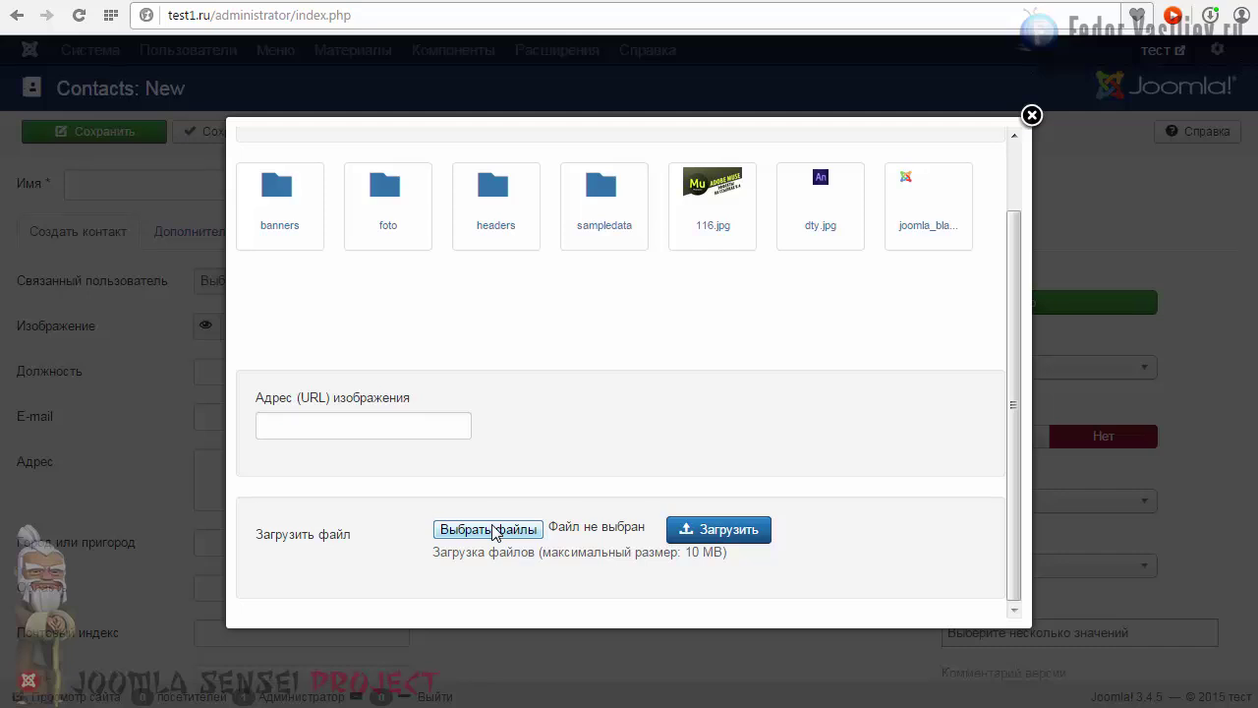
pyautogui.click(493, 531)
pyautogui.click(664, 90)
pyautogui.click(808, 643)
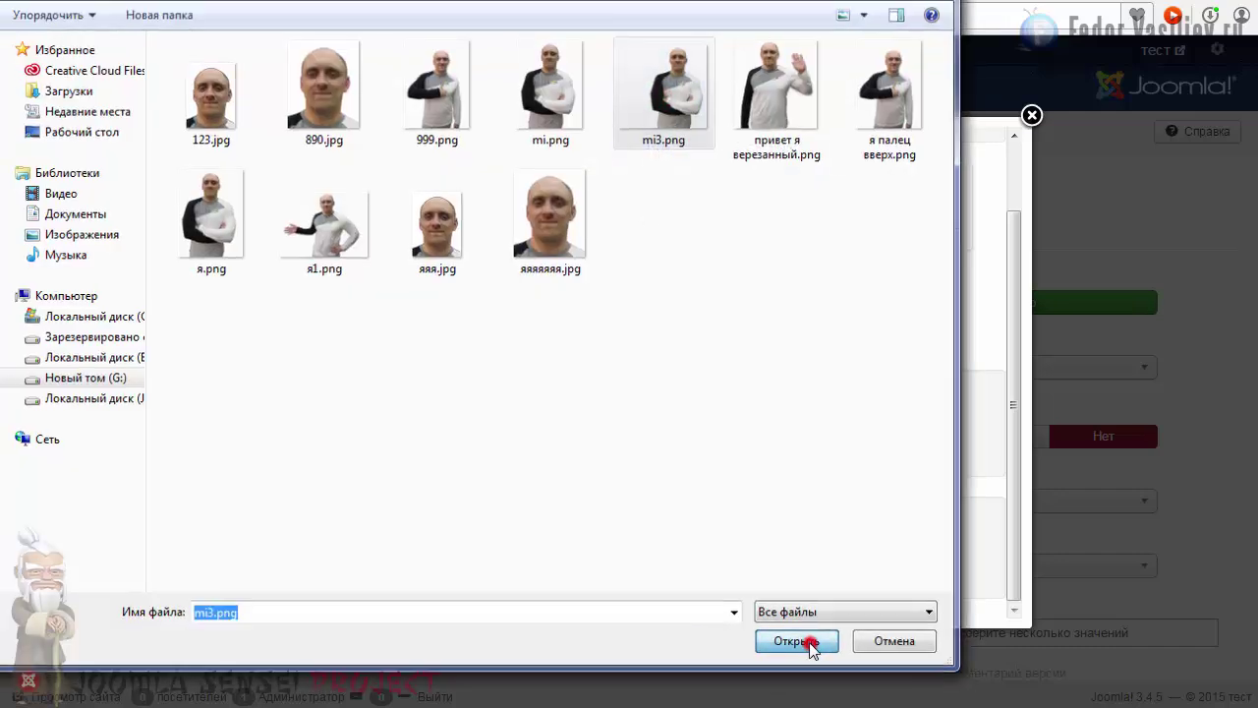
pyautogui.click(714, 529)
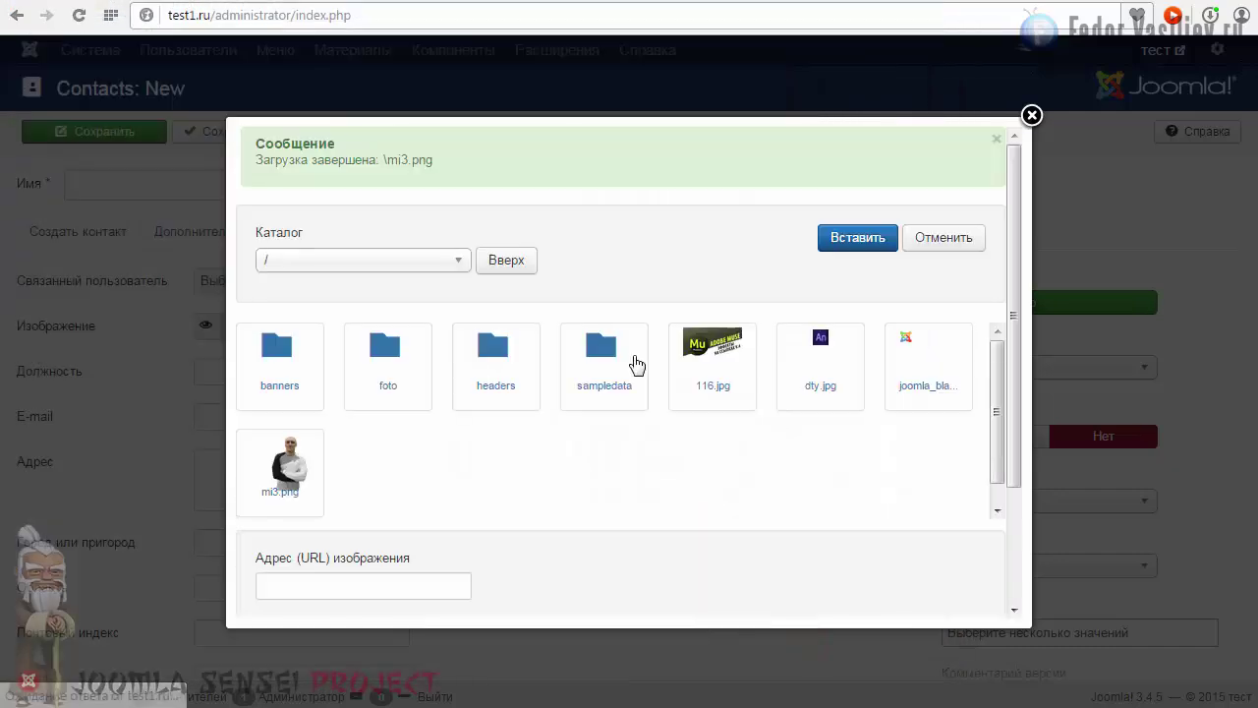
pyautogui.click(283, 470)
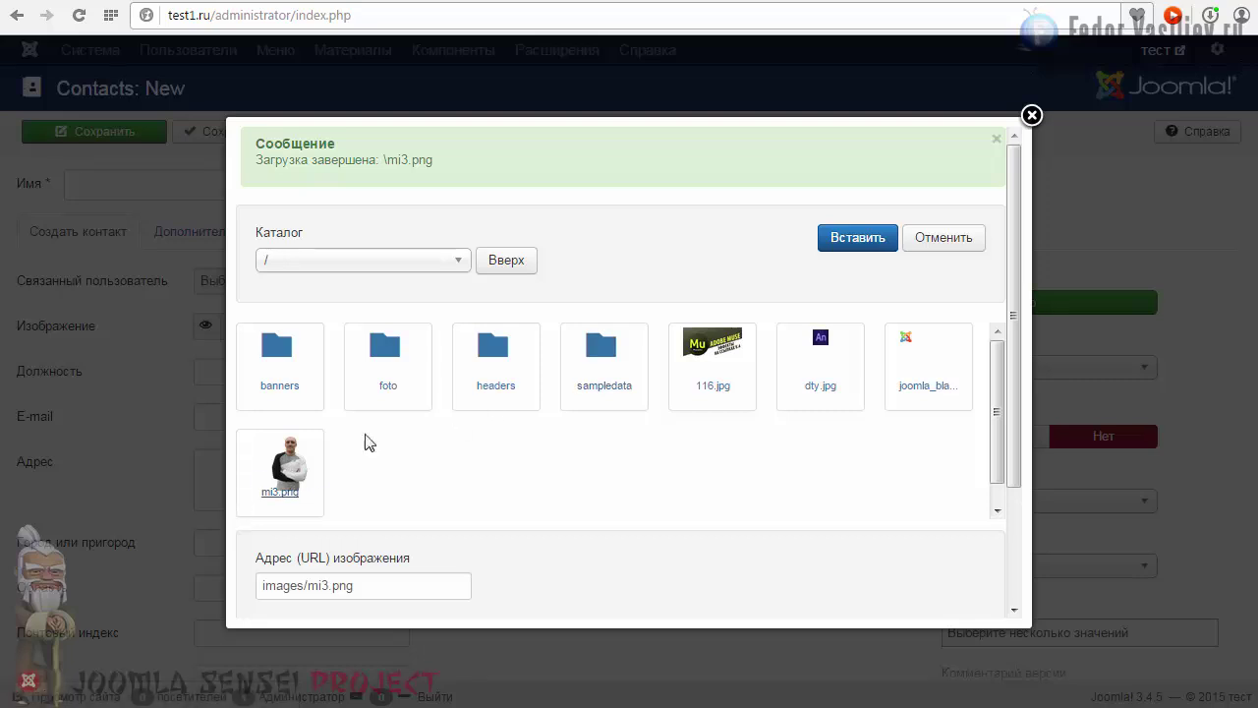
pyautogui.click(857, 238)
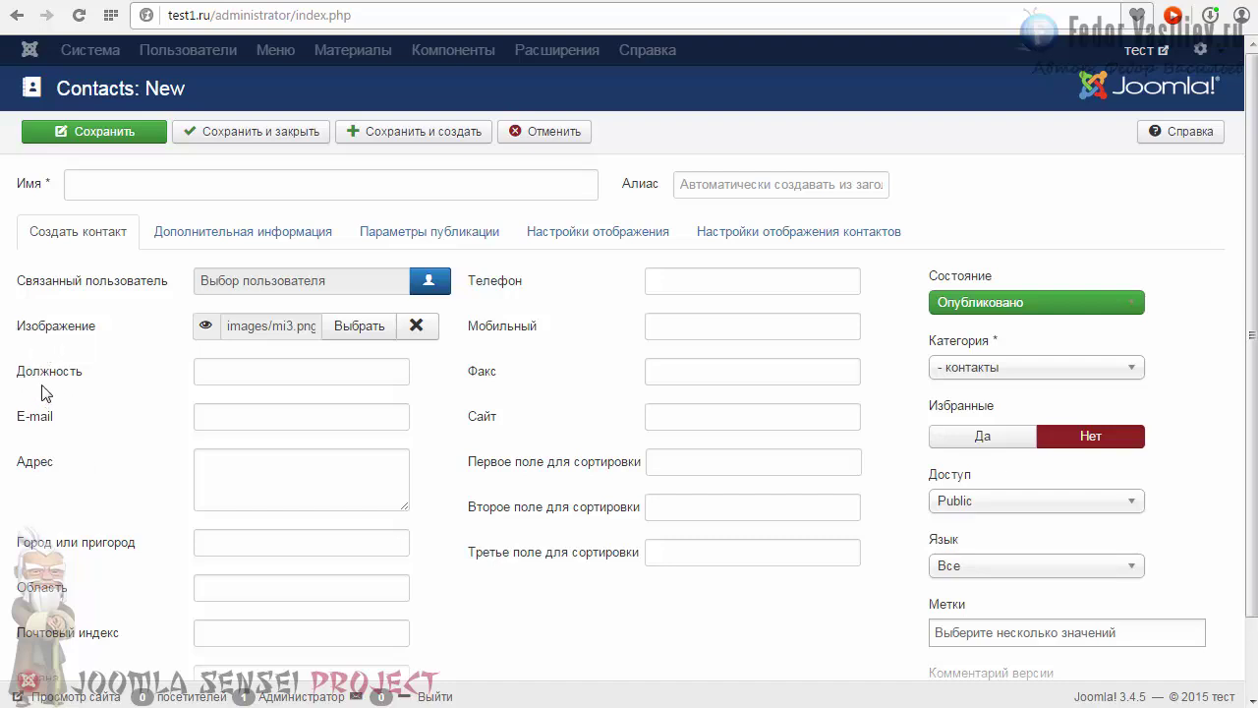
# - Fill in the contact's e-mail from saved suggestions and move past the address and city fields
pyautogui.click(244, 417)
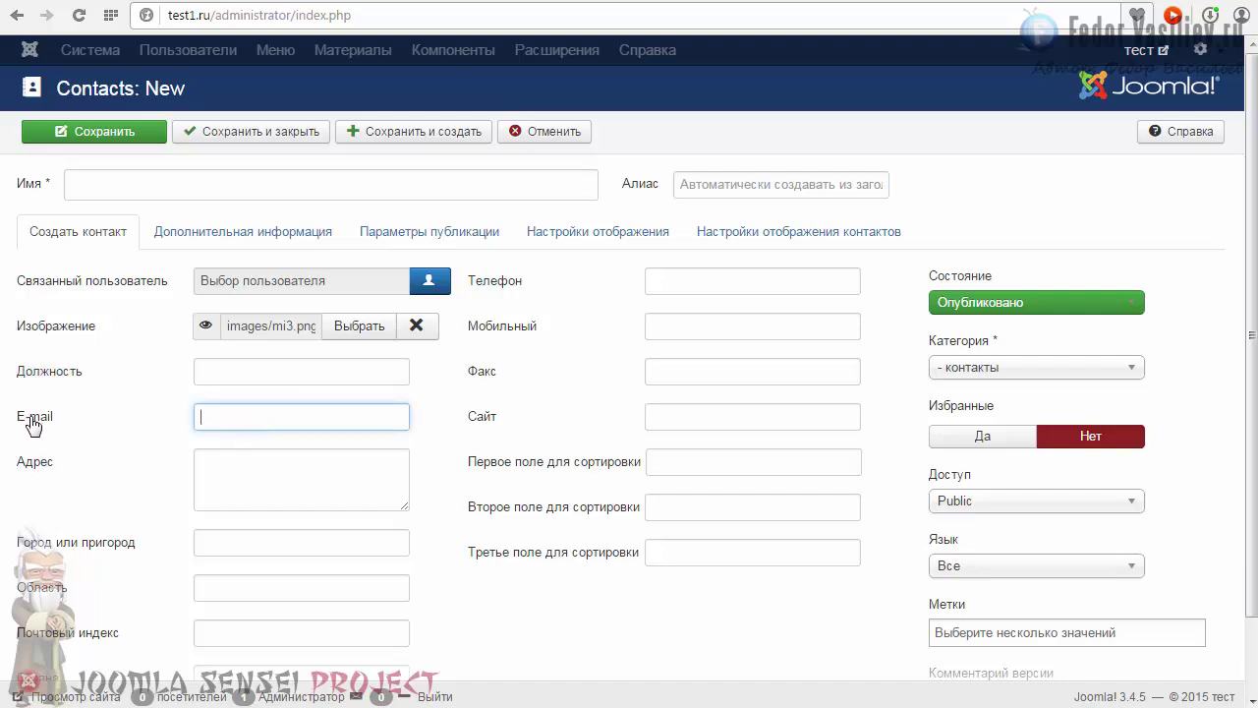
pyautogui.click(259, 412)
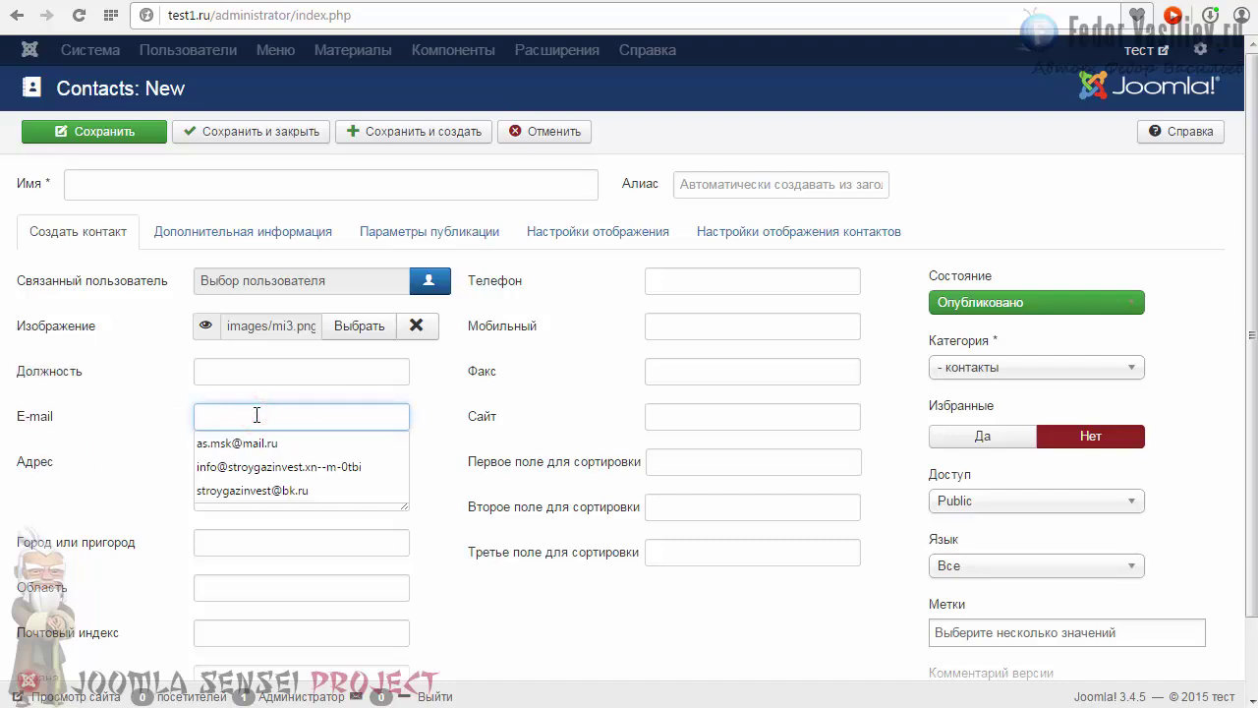
pyautogui.click(273, 440)
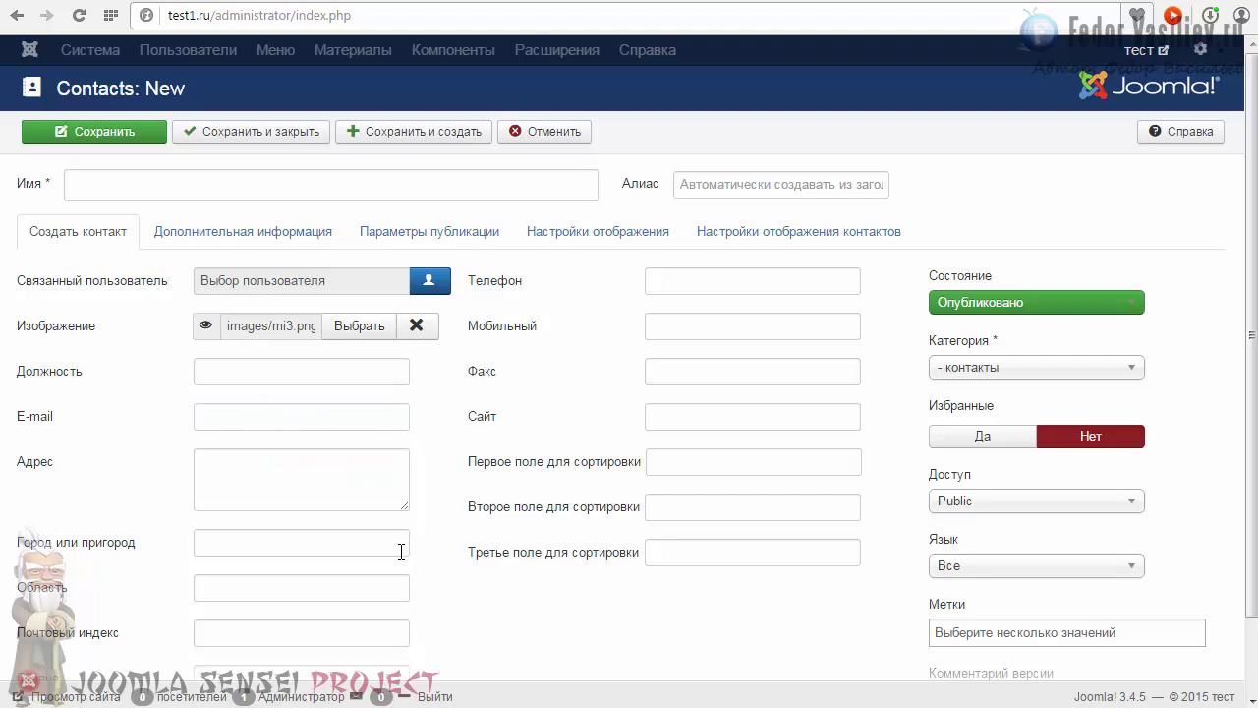
pyautogui.scroll(-1, 784, 671)
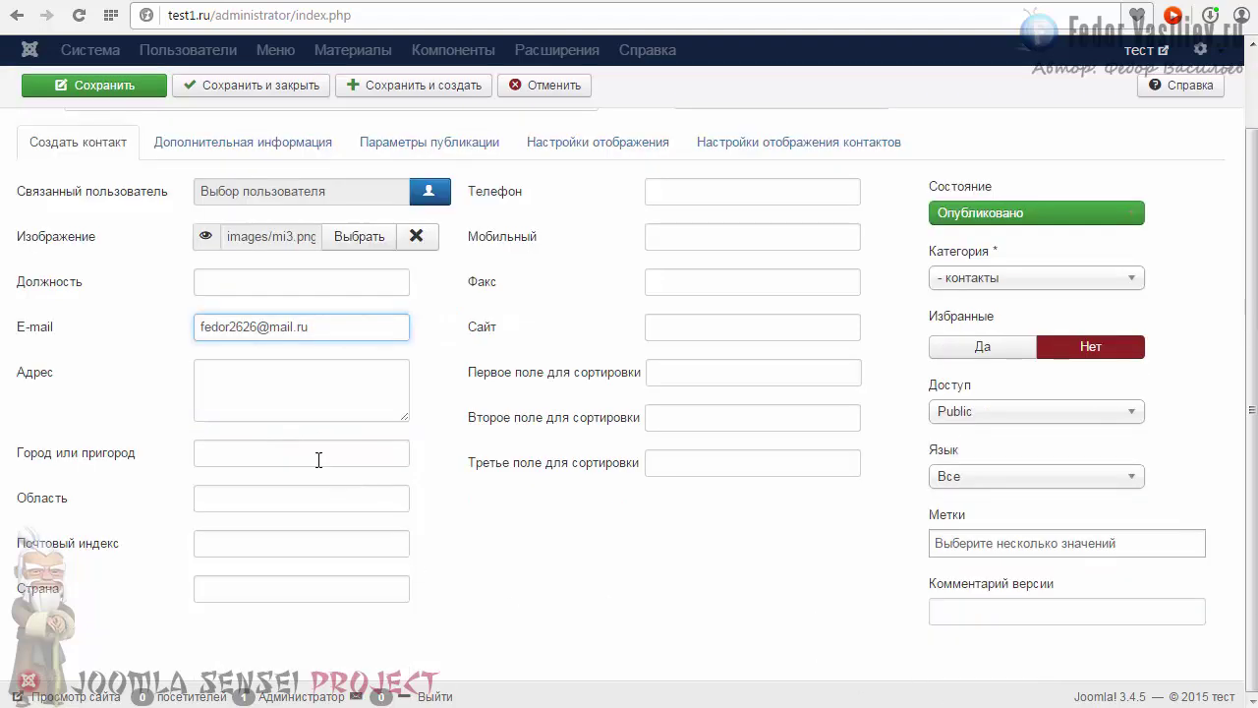
pyautogui.click(272, 388)
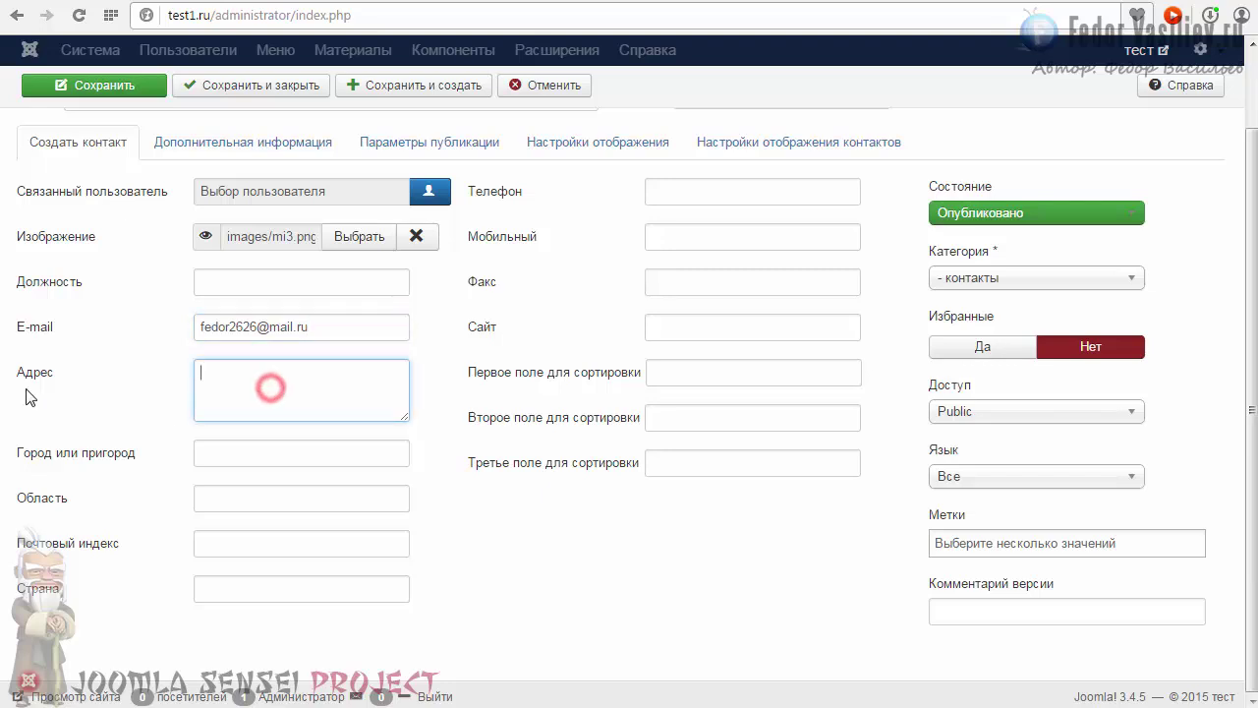
pyautogui.click(227, 457)
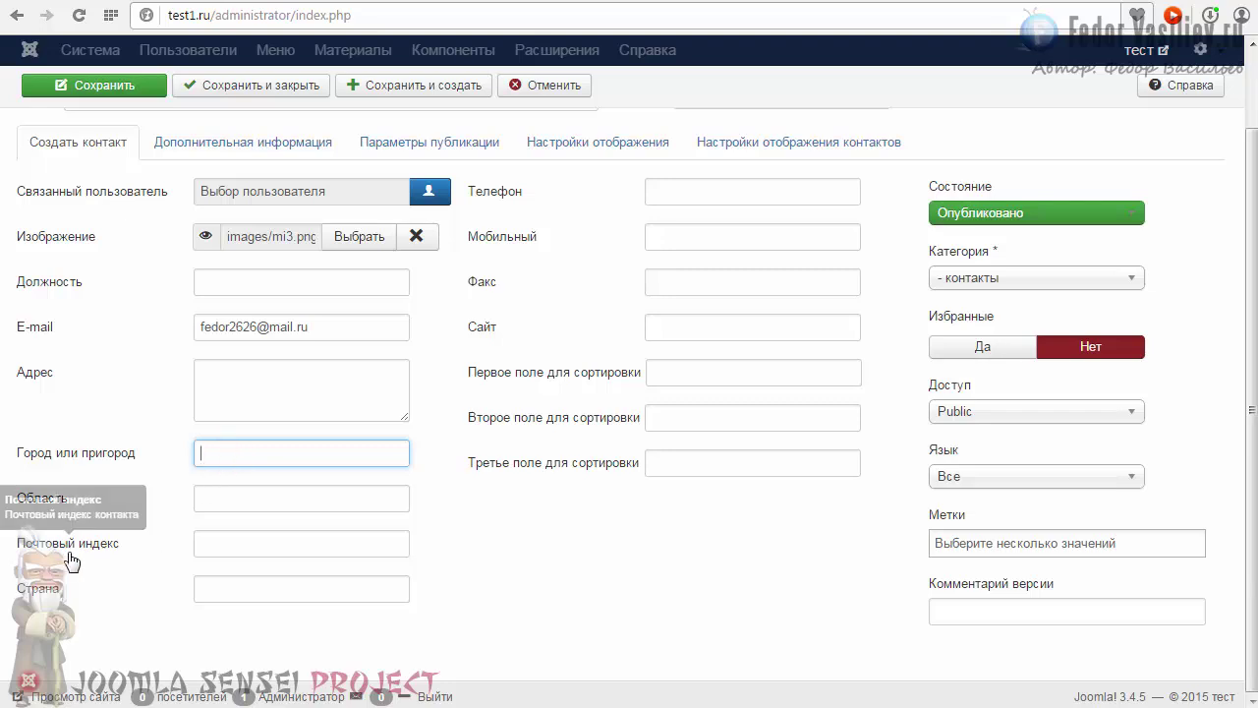
pyautogui.press('Tab')
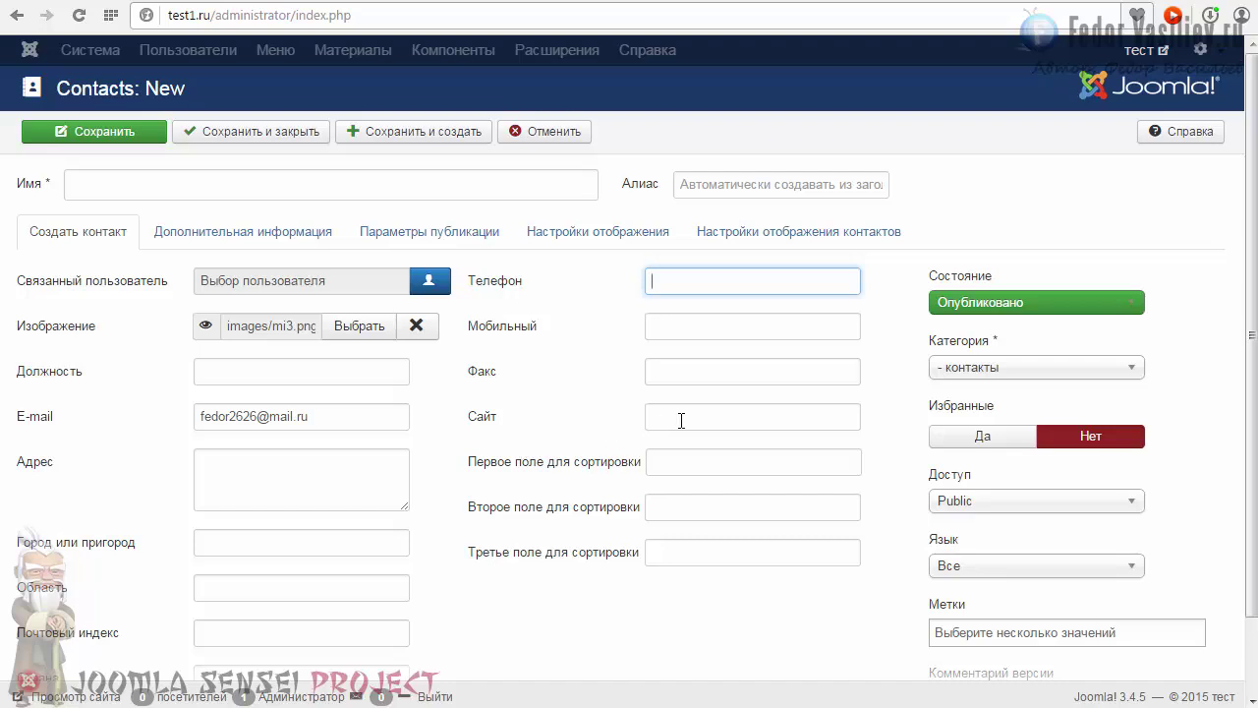
# - Enter the contact's phone number in the Мобильный field
pyautogui.click(664, 288)
pyautogui.write('437006')
pyautogui.hotkey('ctrl', 'a')
pyautogui.moveTo(678, 281); pyautogui.dragTo(688, 328)
pyautogui.click(759, 332)
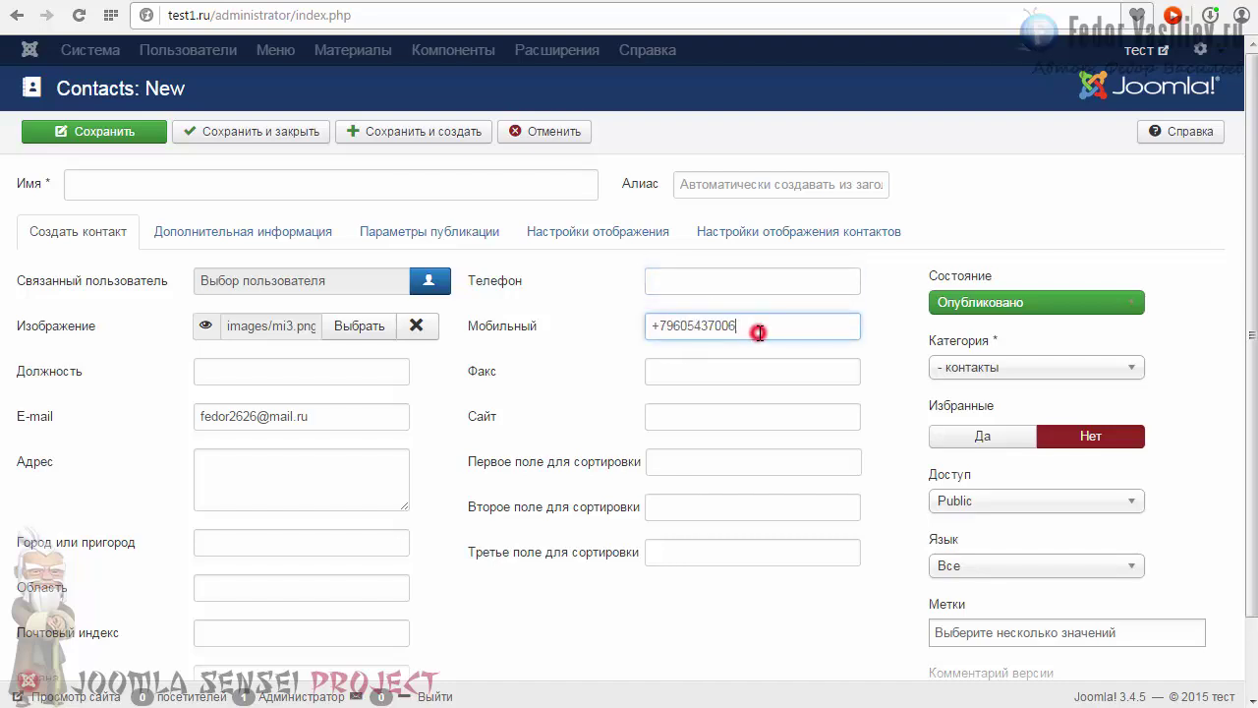
# - Paste the contact's website URL and assign the contact to the контакты category
pyautogui.click(665, 418)
pyautogui.write('http://fedorvasiliev.ru')
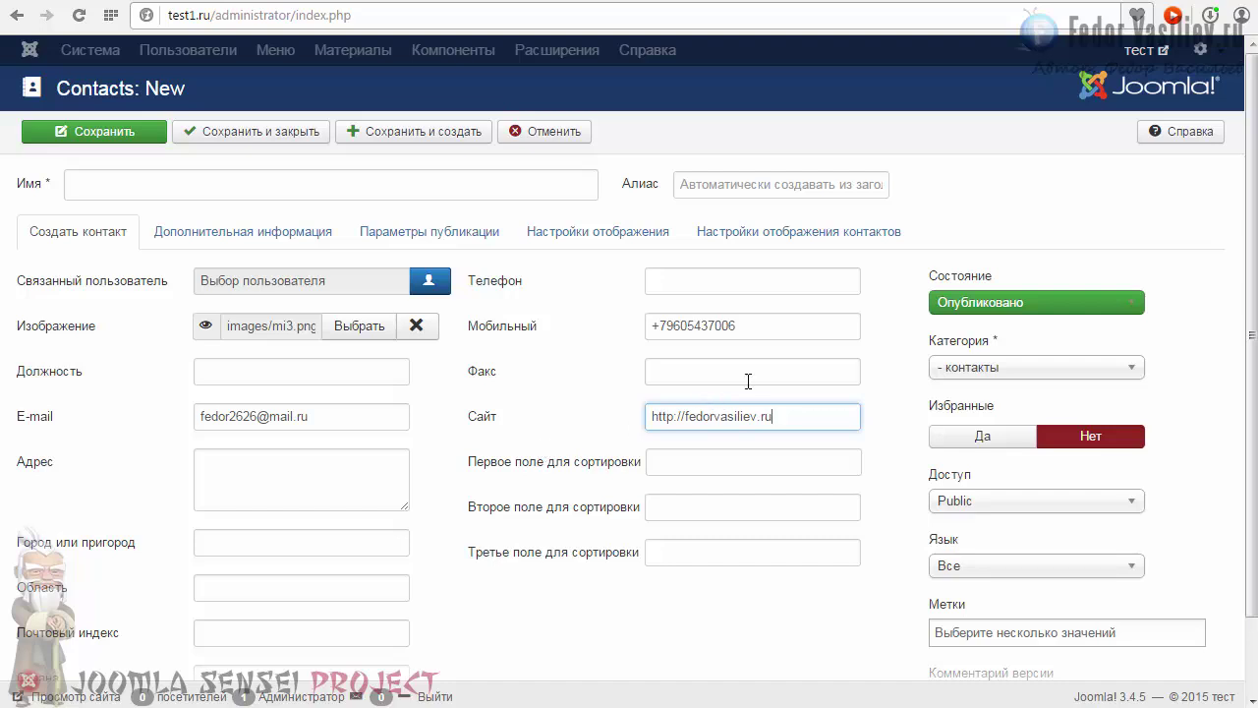
pyautogui.moveTo(942, 280)
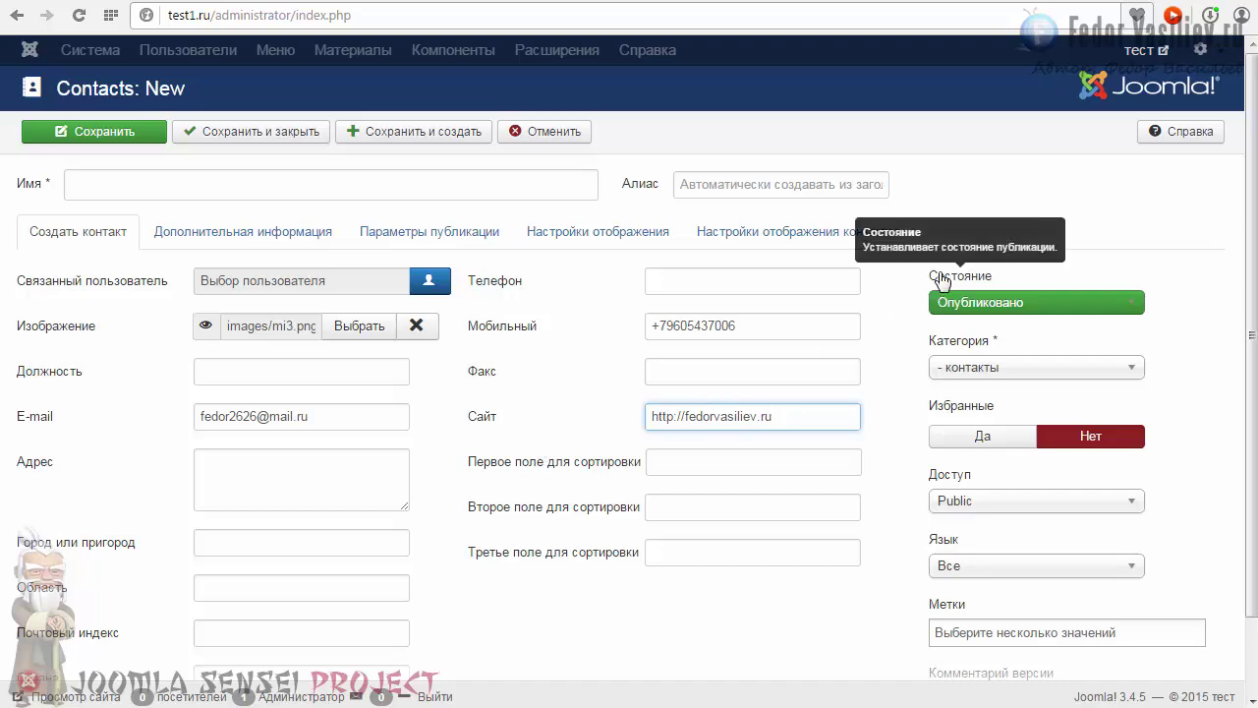
pyautogui.click(975, 378)
pyautogui.click(956, 397)
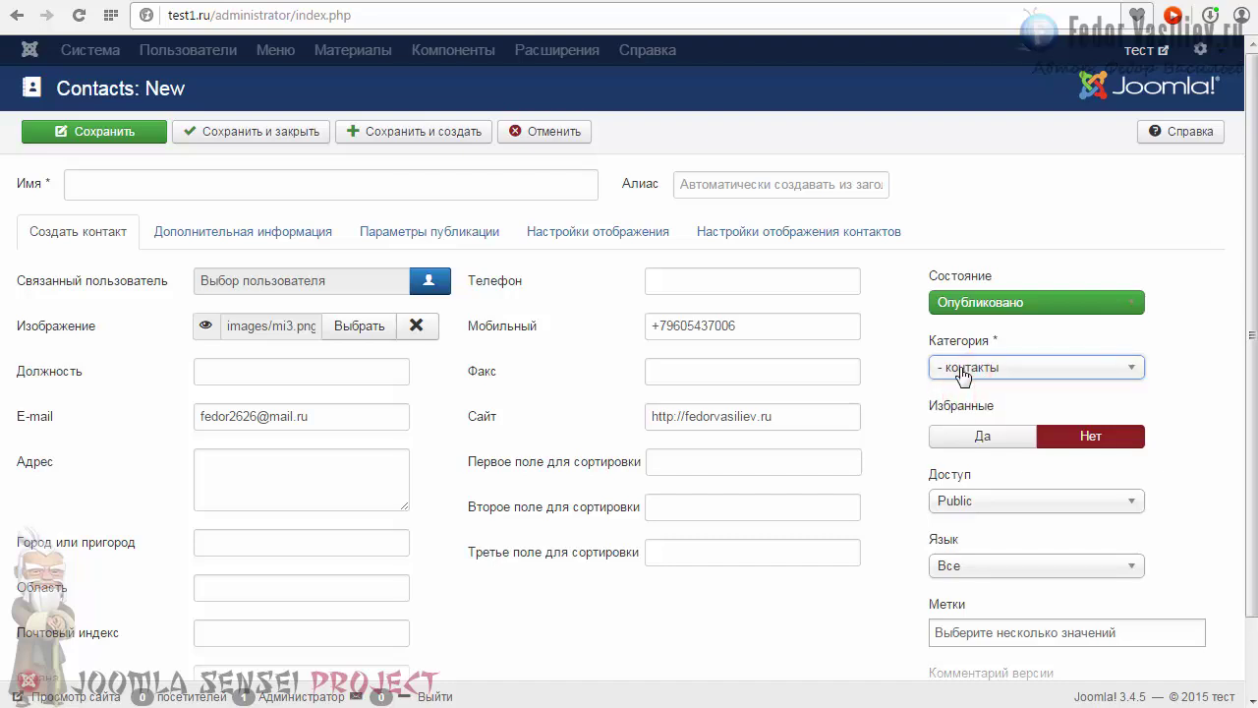
# - Review the Дополнительная информация and Параметры публикации tabs of the contact
pyautogui.click(253, 232)
pyautogui.scroll(-5, 351, 284)
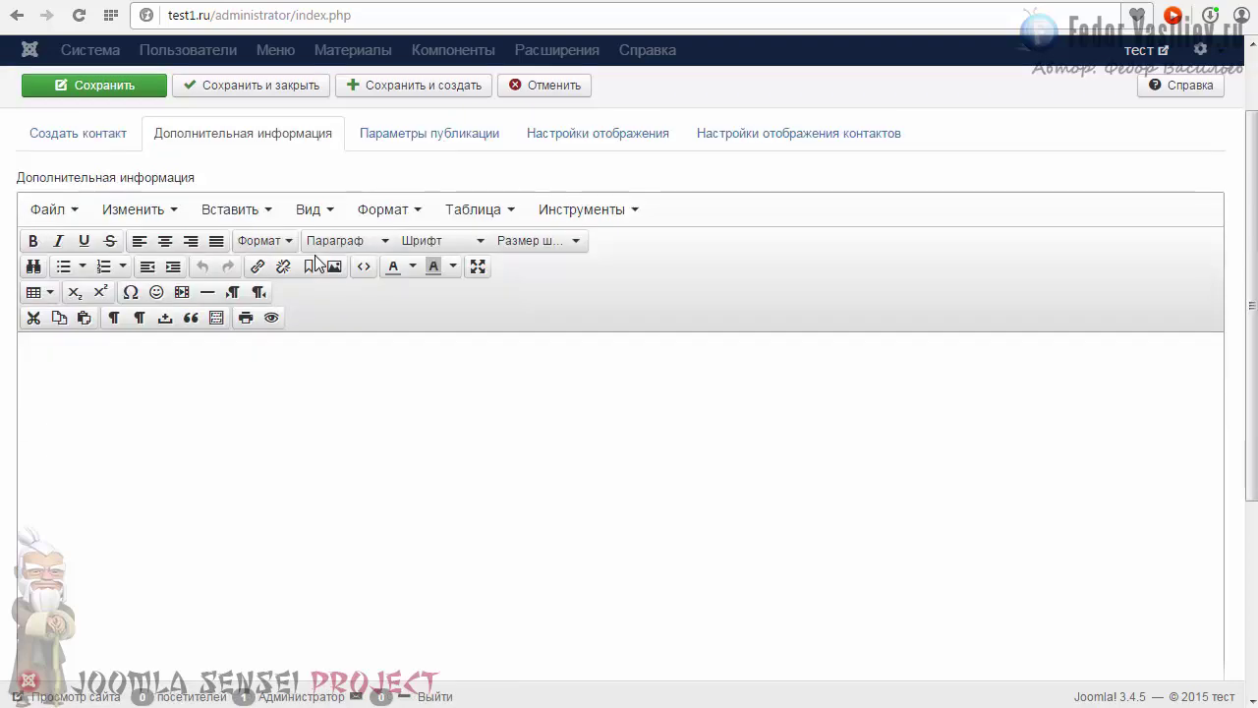
pyautogui.scroll(3, 511, 450)
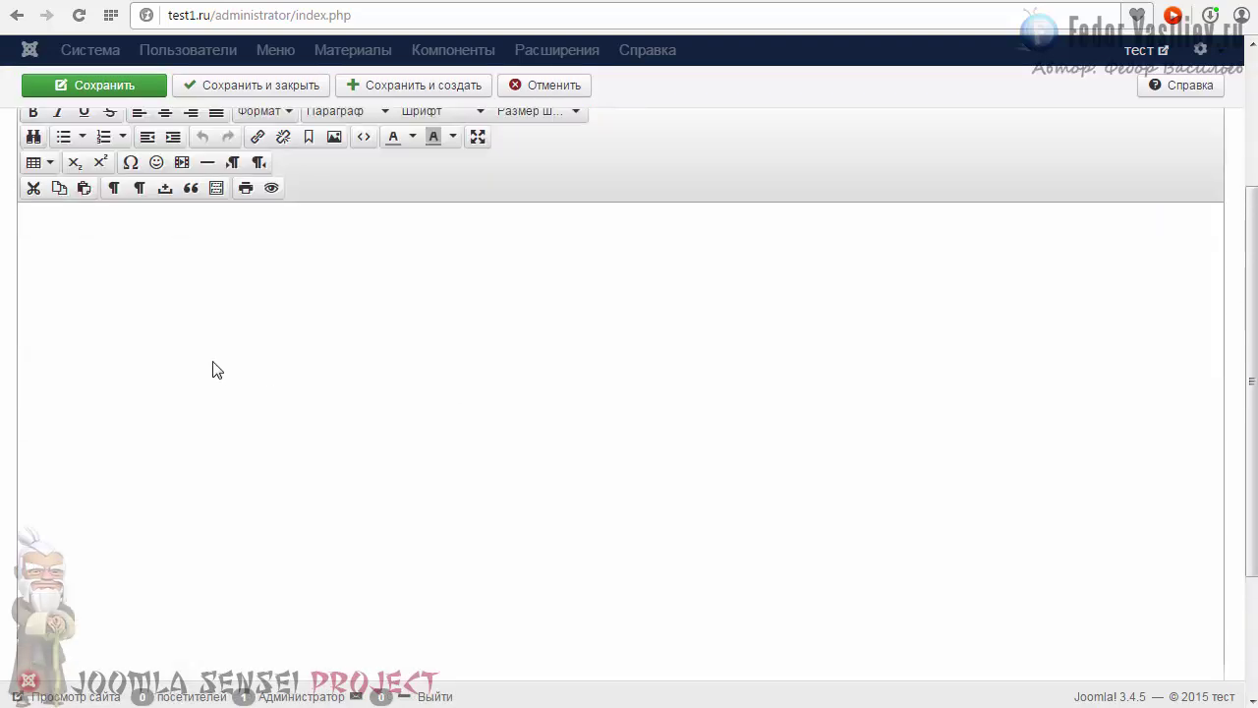
pyautogui.scroll(3, 210, 368)
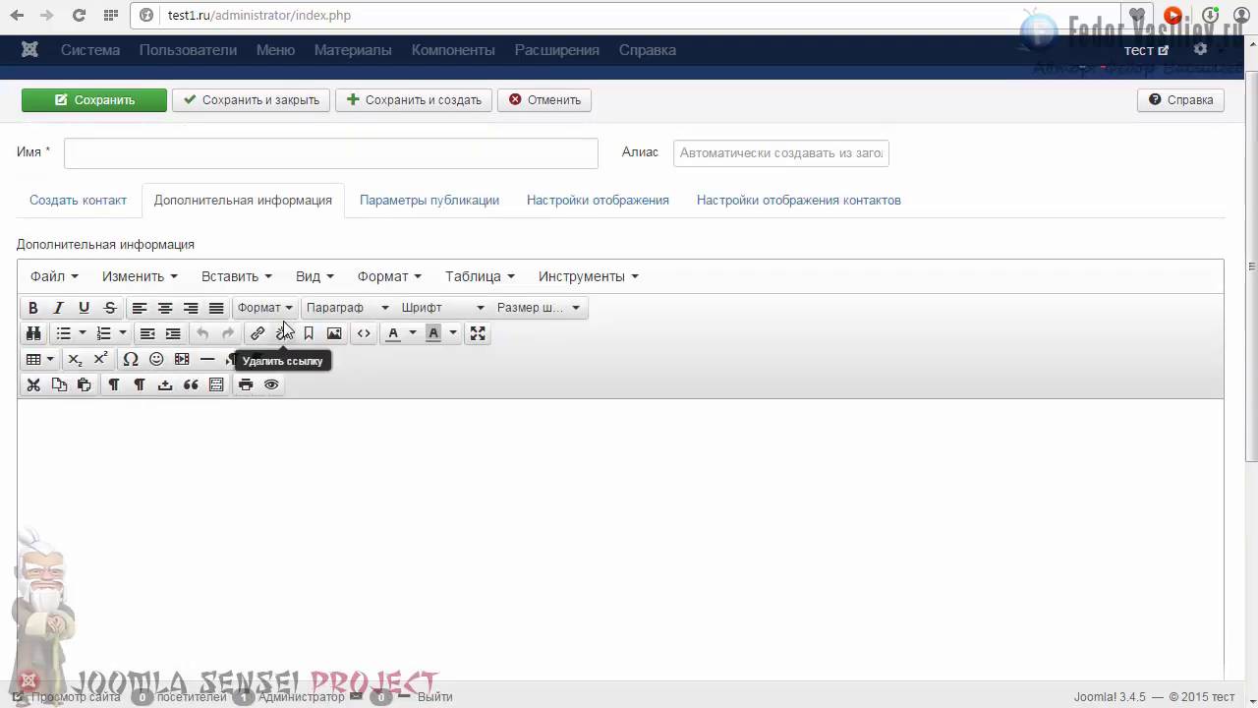
pyautogui.click(392, 207)
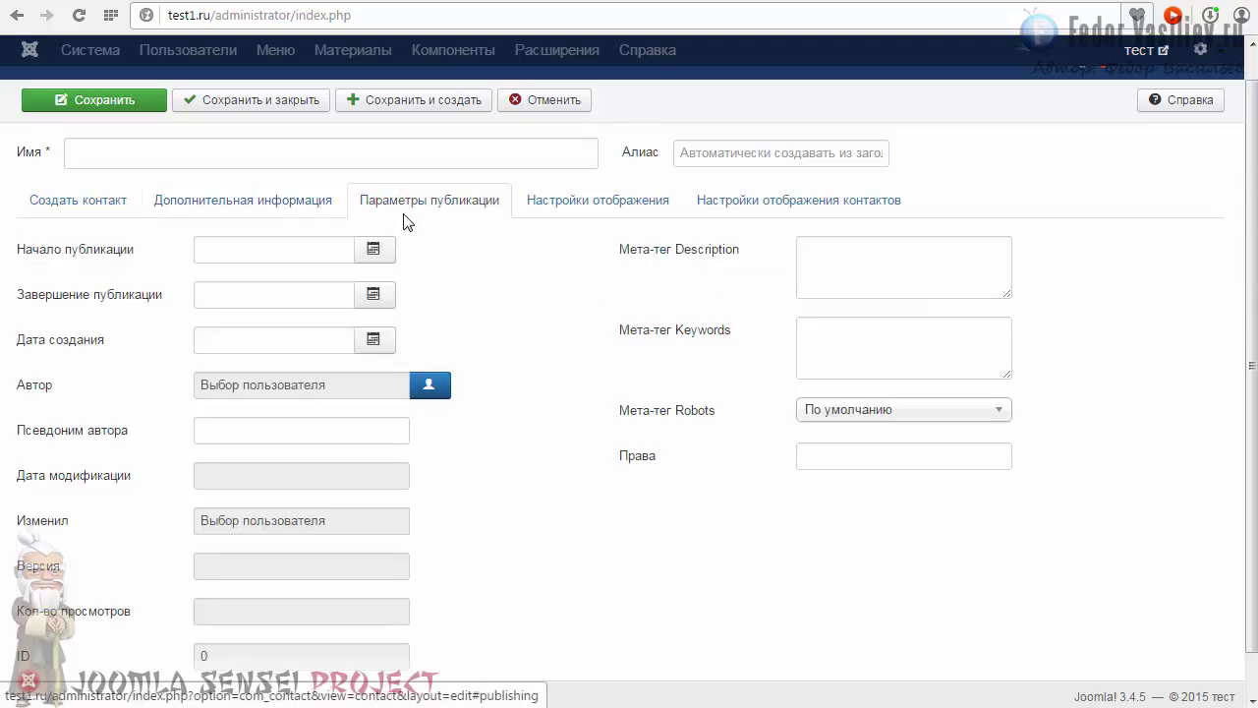
pyautogui.scroll(-1, 450, 246)
pyautogui.scroll(2, 450, 246)
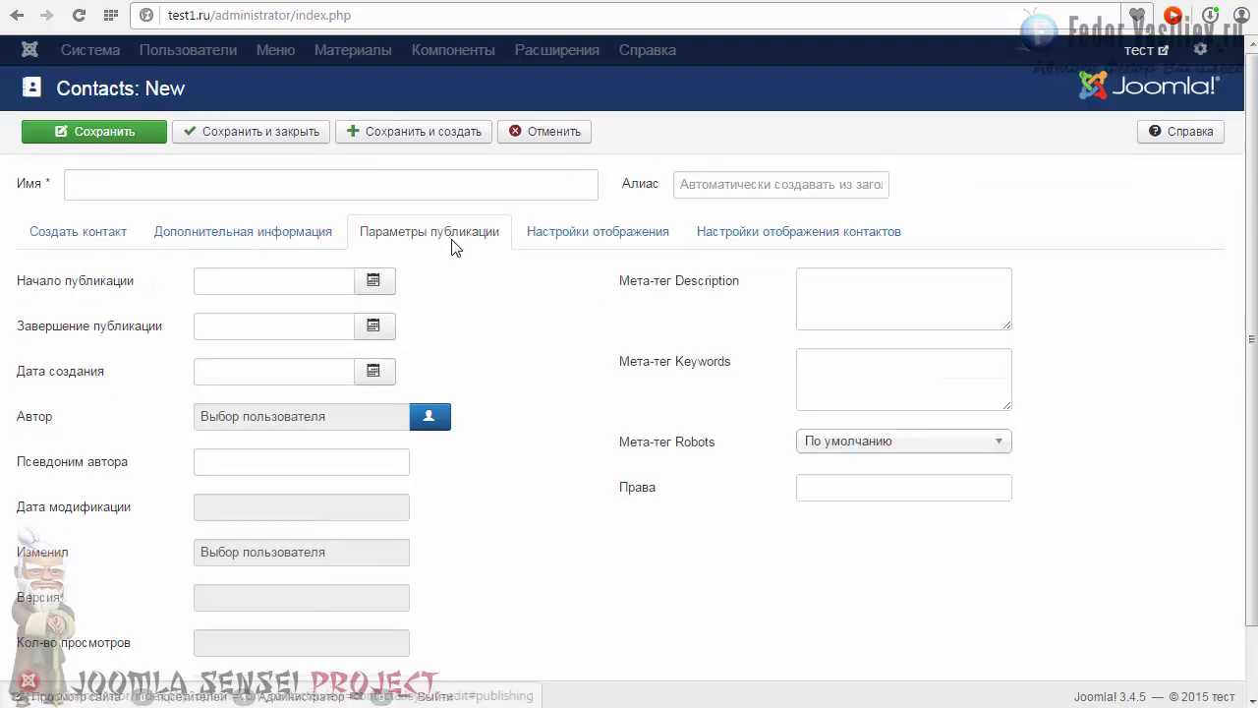
# - Show the Настройки отображения tab, then the contact form settings
pyautogui.click(553, 242)
pyautogui.scroll(-6, 260, 488)
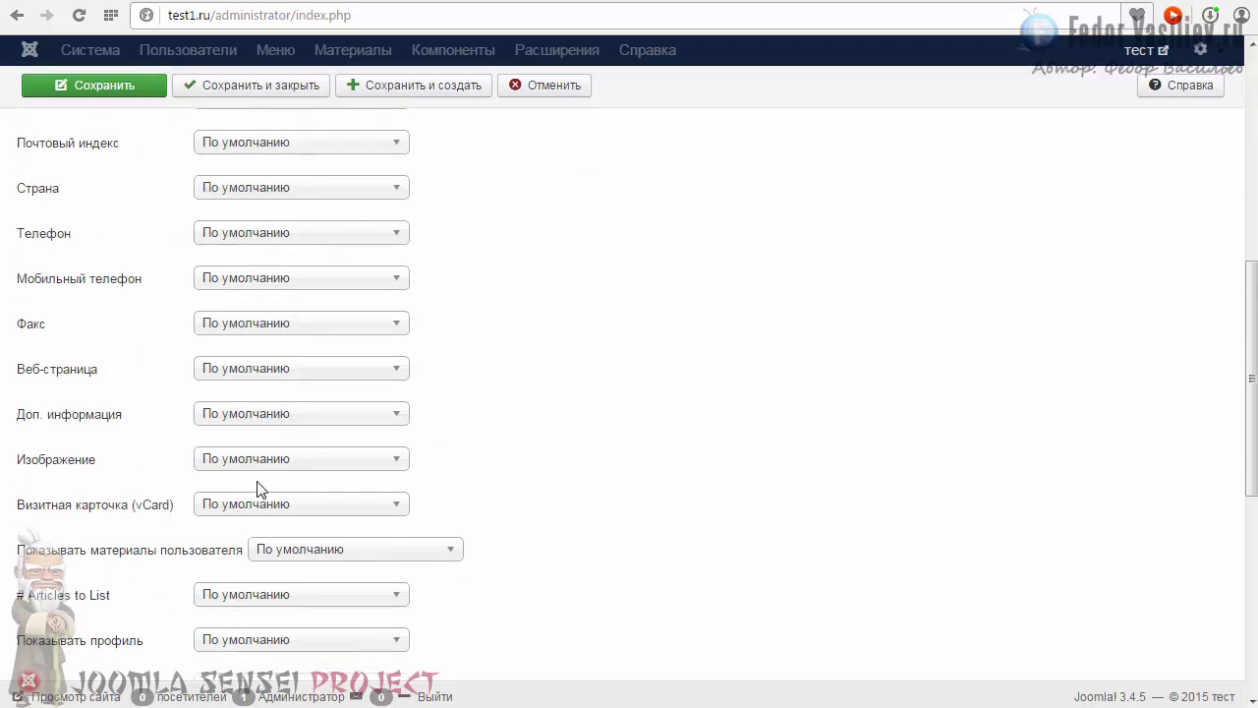
pyautogui.scroll(-5, 260, 489)
pyautogui.scroll(10, 379, 457)
pyautogui.click(738, 236)
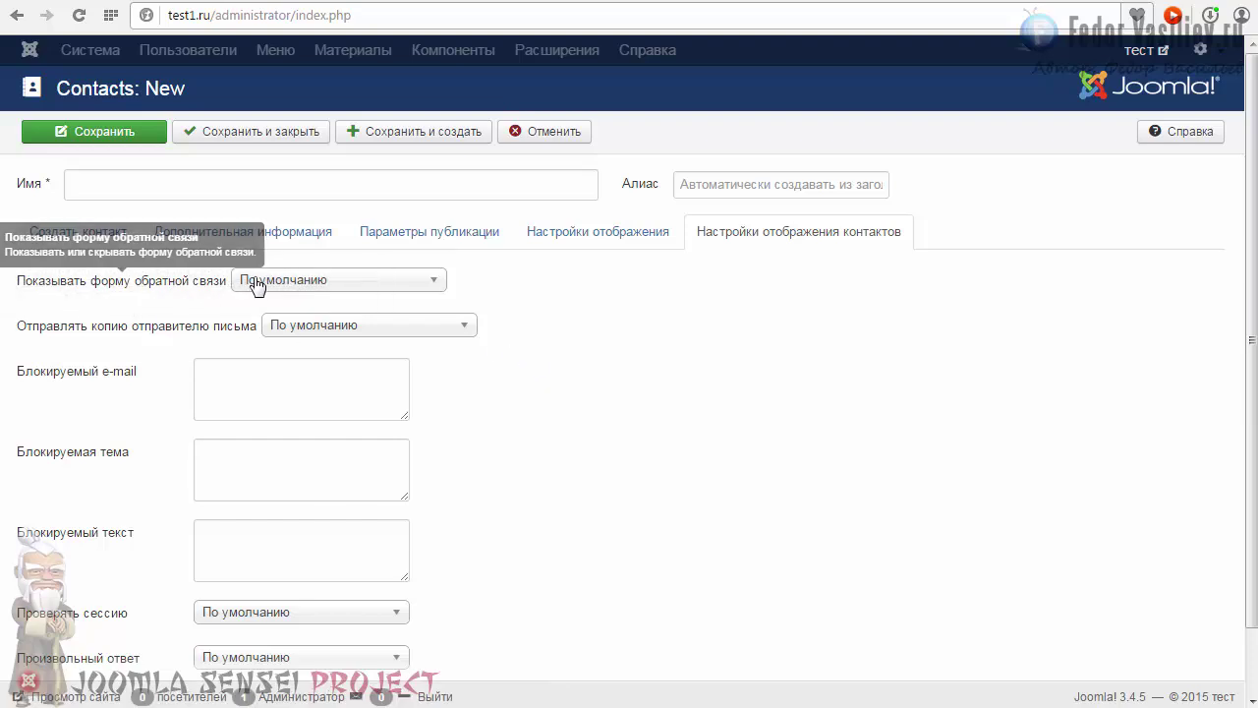
# - Set the feedback form to Показать, leaving send-copy to sender at По умолчанию
pyautogui.click(328, 280)
pyautogui.click(291, 352)
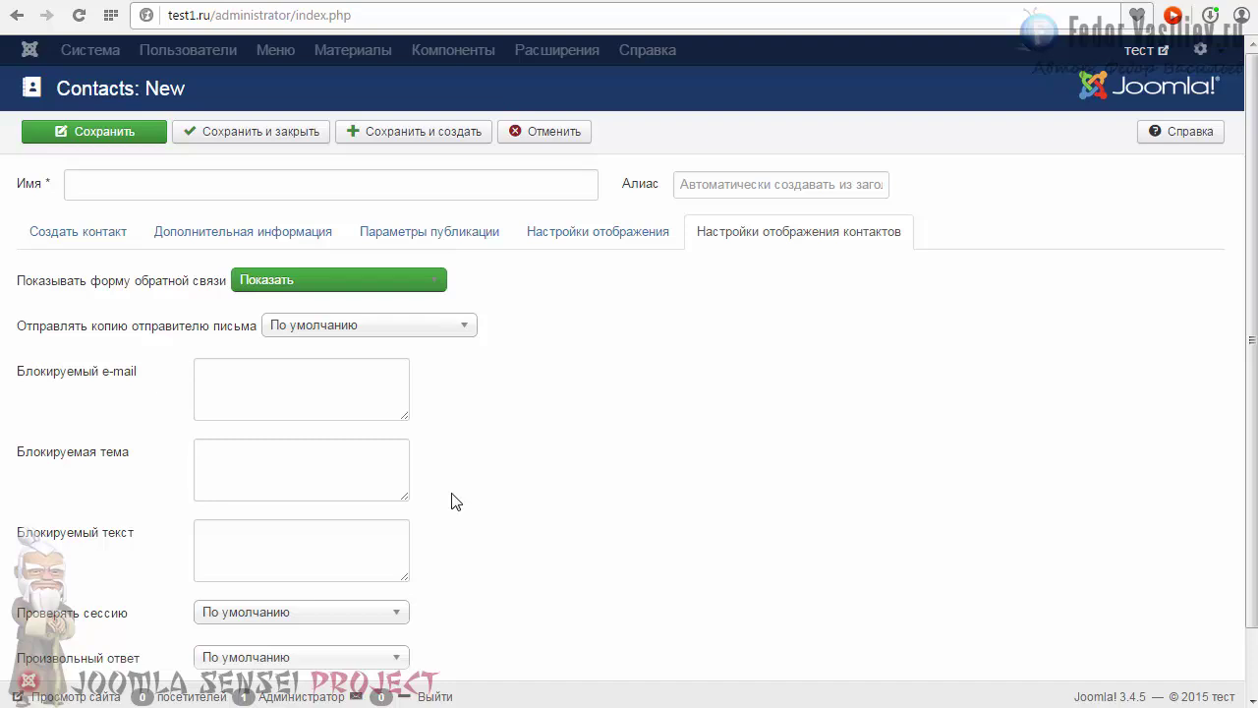
pyautogui.click(315, 327)
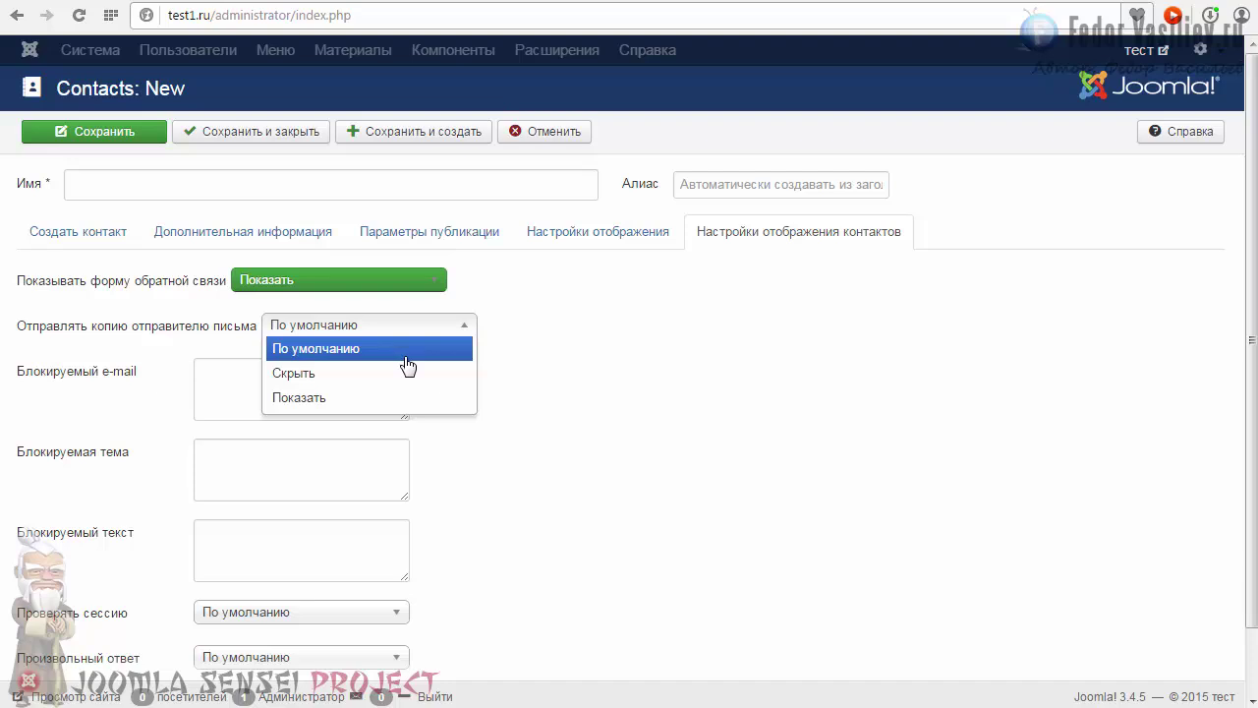
pyautogui.click(562, 346)
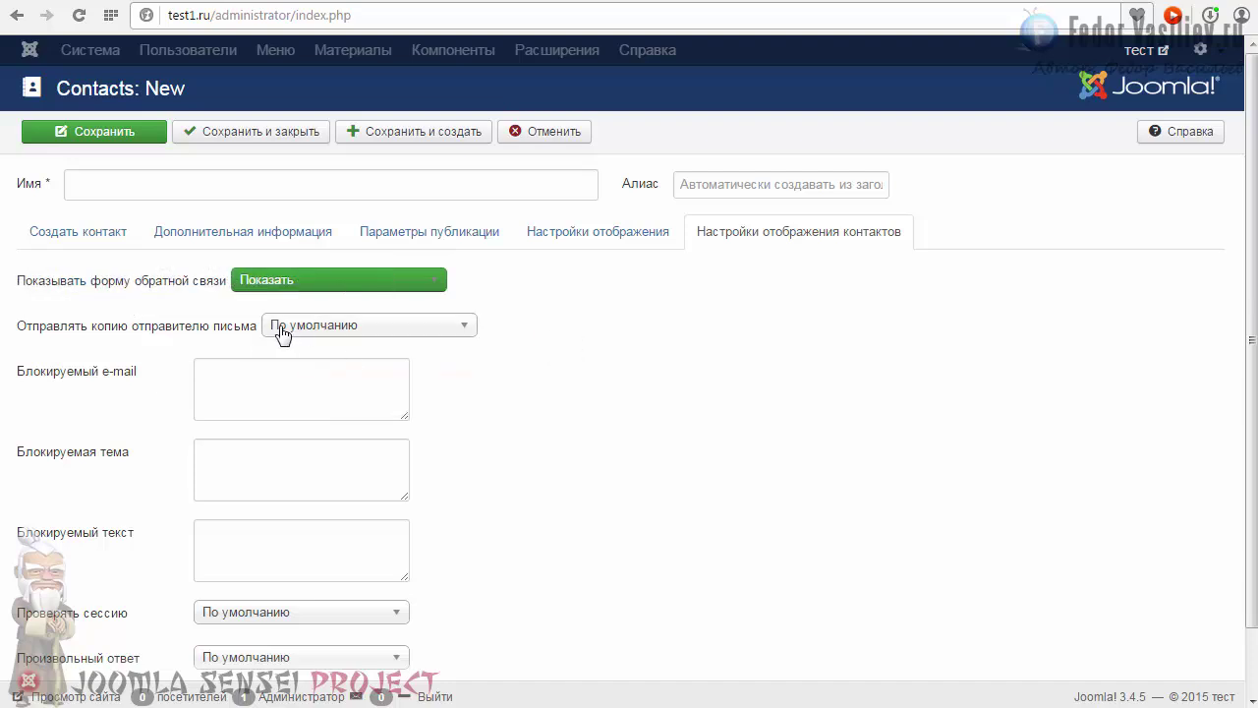
# - Leave the blocked e-mail, subject and text fields empty
pyautogui.scroll(-1, 329, 331)
pyautogui.moveTo(52, 307)
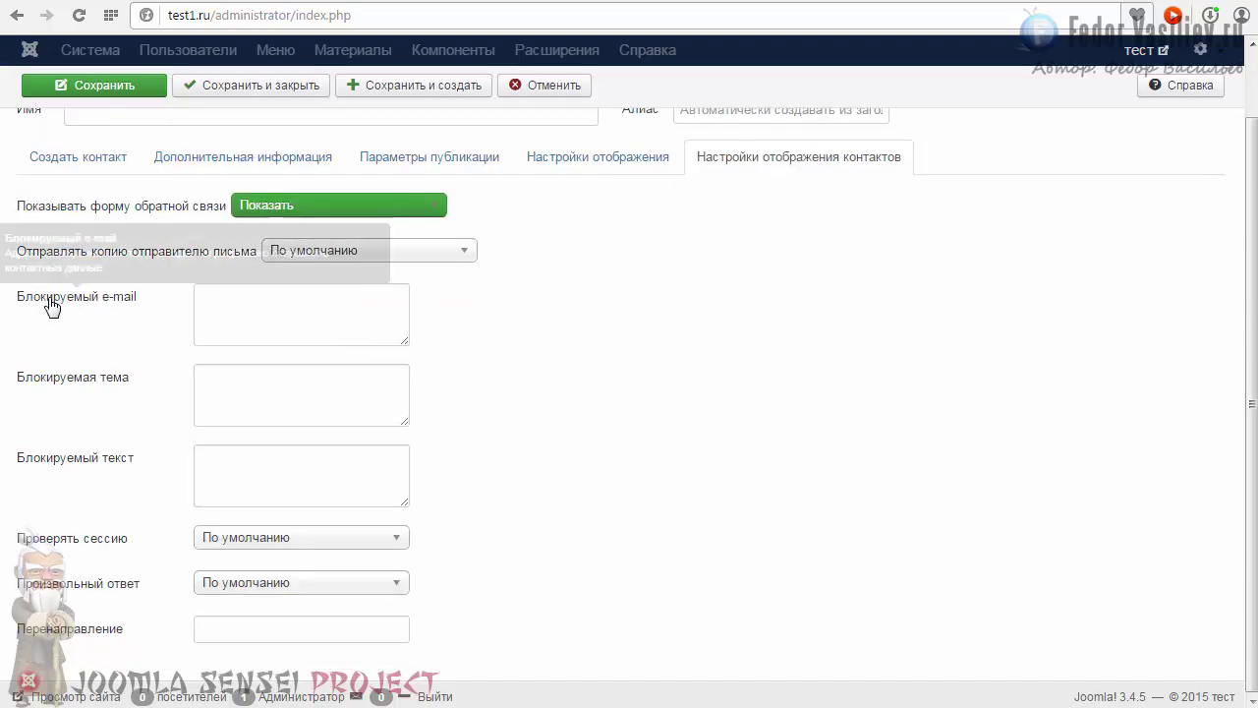
pyautogui.click(251, 315)
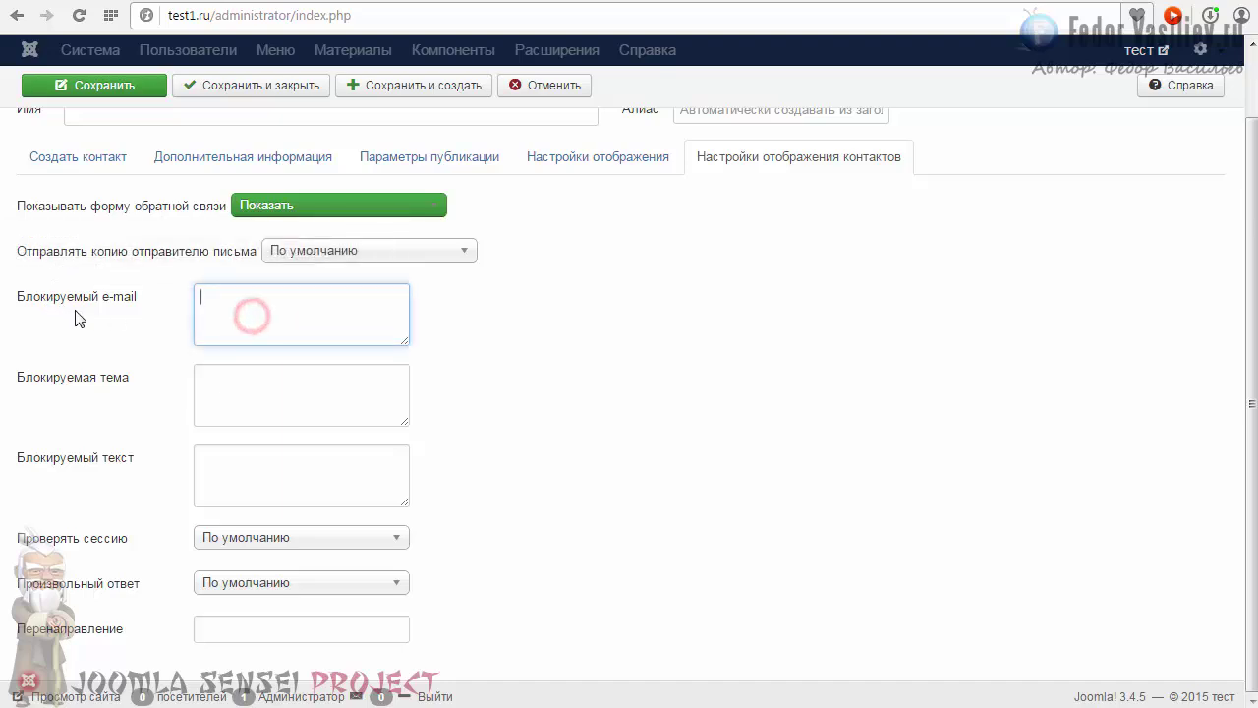
pyautogui.click(301, 312)
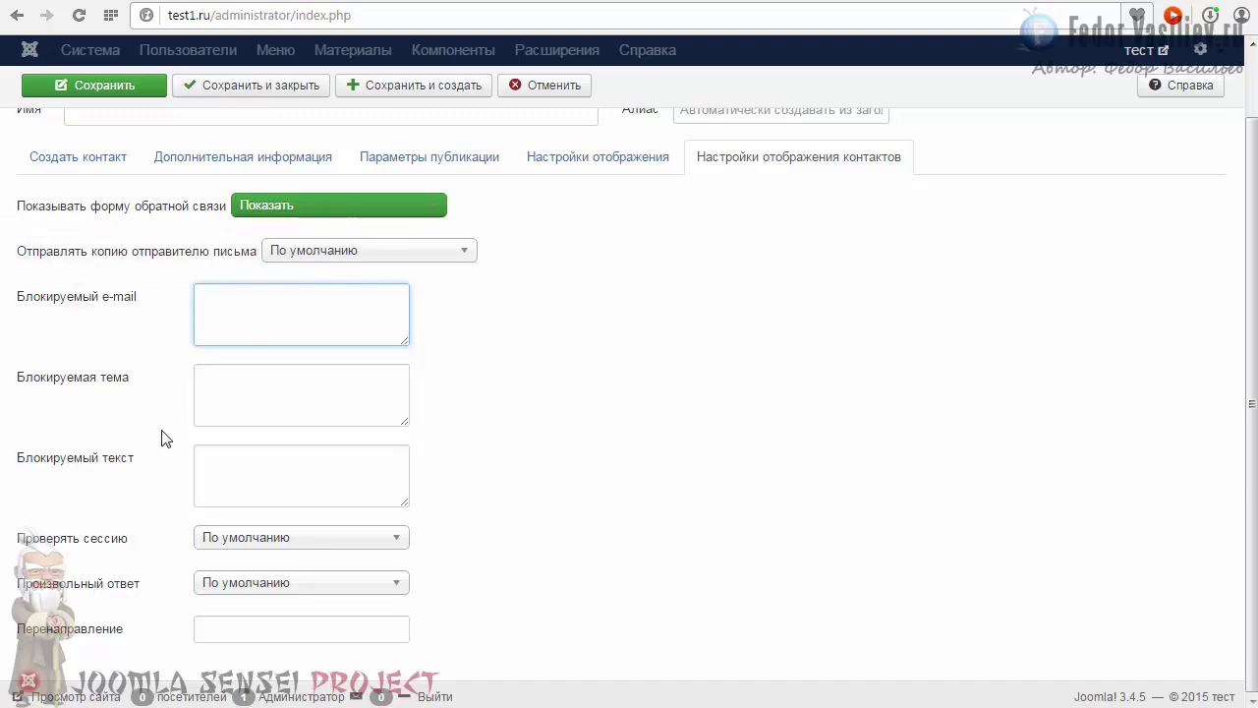
pyautogui.click(240, 397)
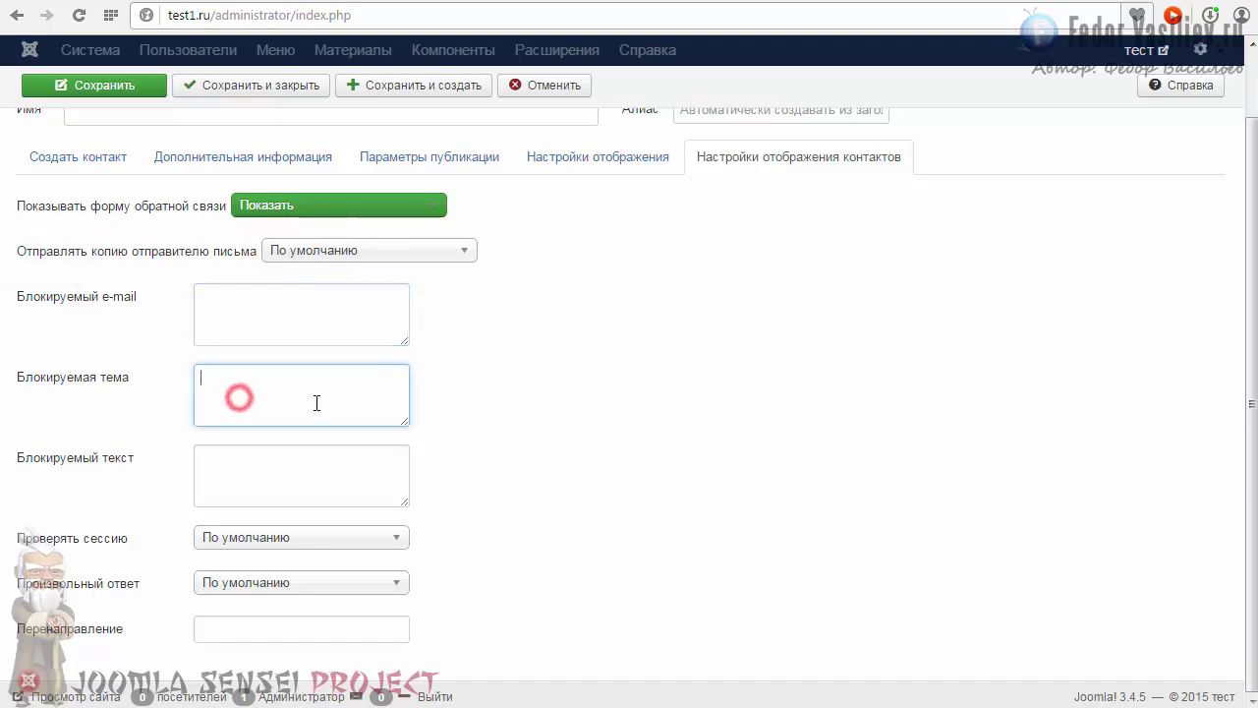
pyautogui.click(318, 482)
pyautogui.moveTo(78, 632)
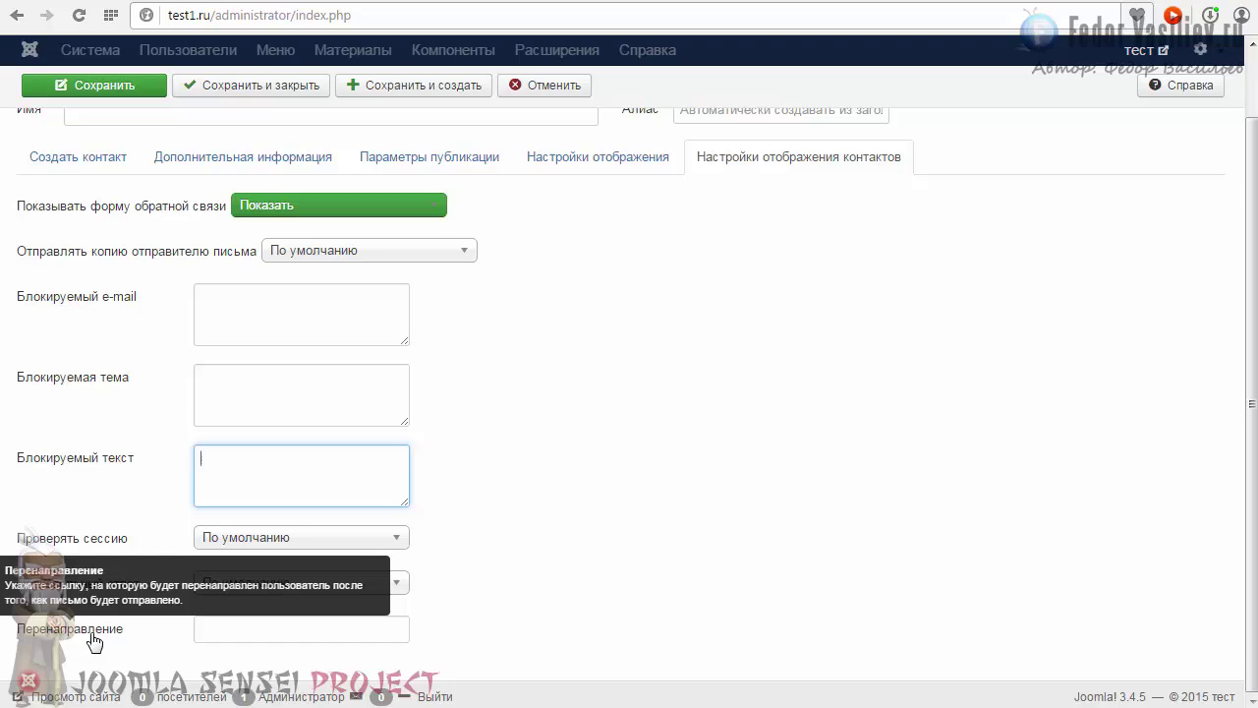
pyautogui.scroll(2, 79, 295)
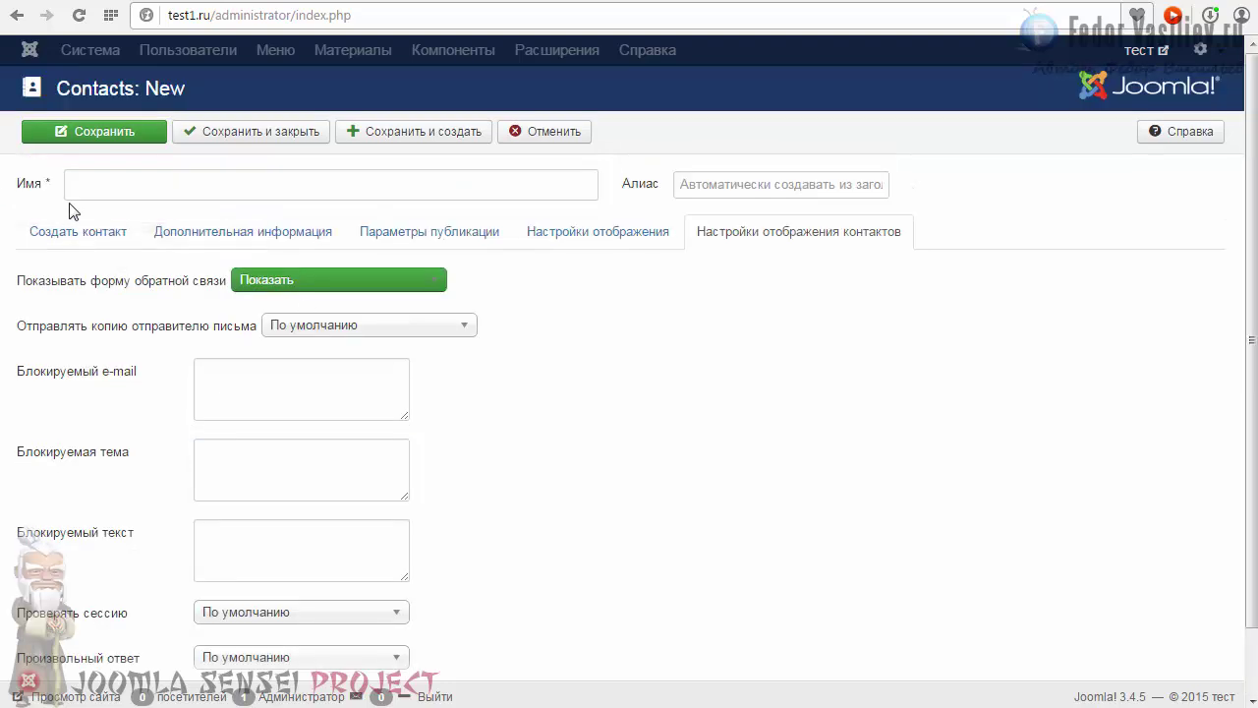
# - Name the contact 'контакт', save and close it, then go to the site menus
pyautogui.click(88, 188)
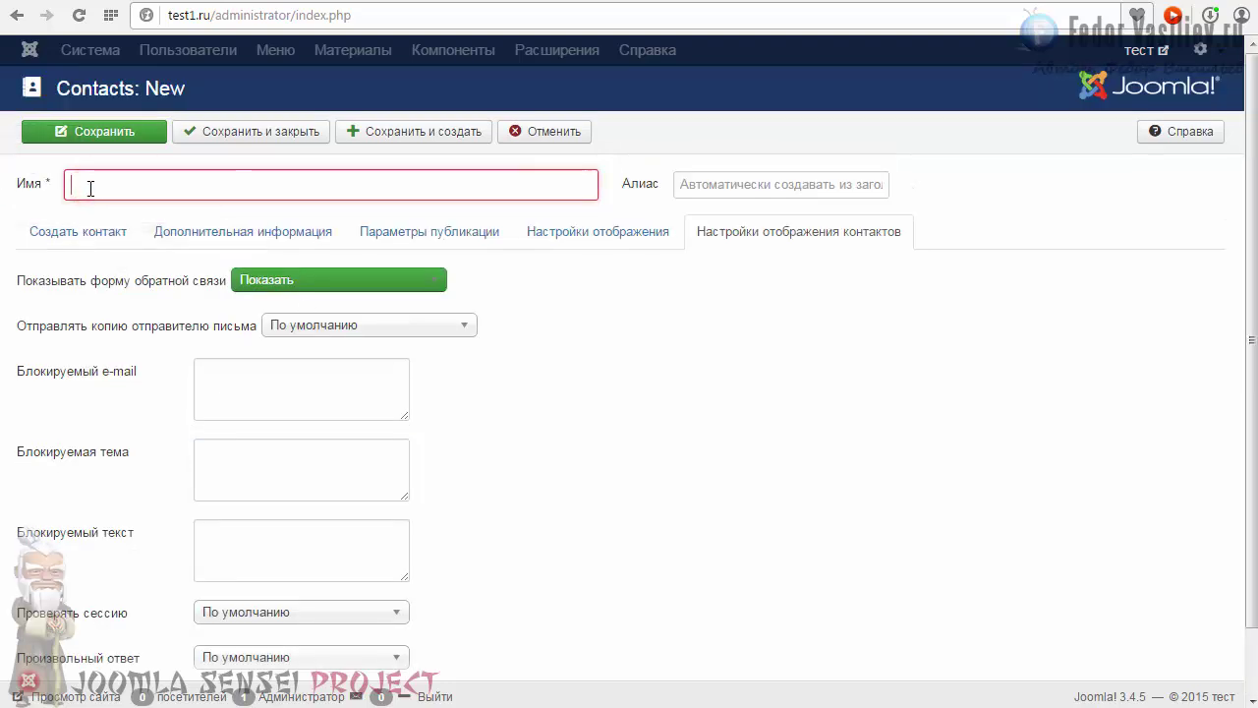
pyautogui.write('контакт')
pyautogui.click(282, 132)
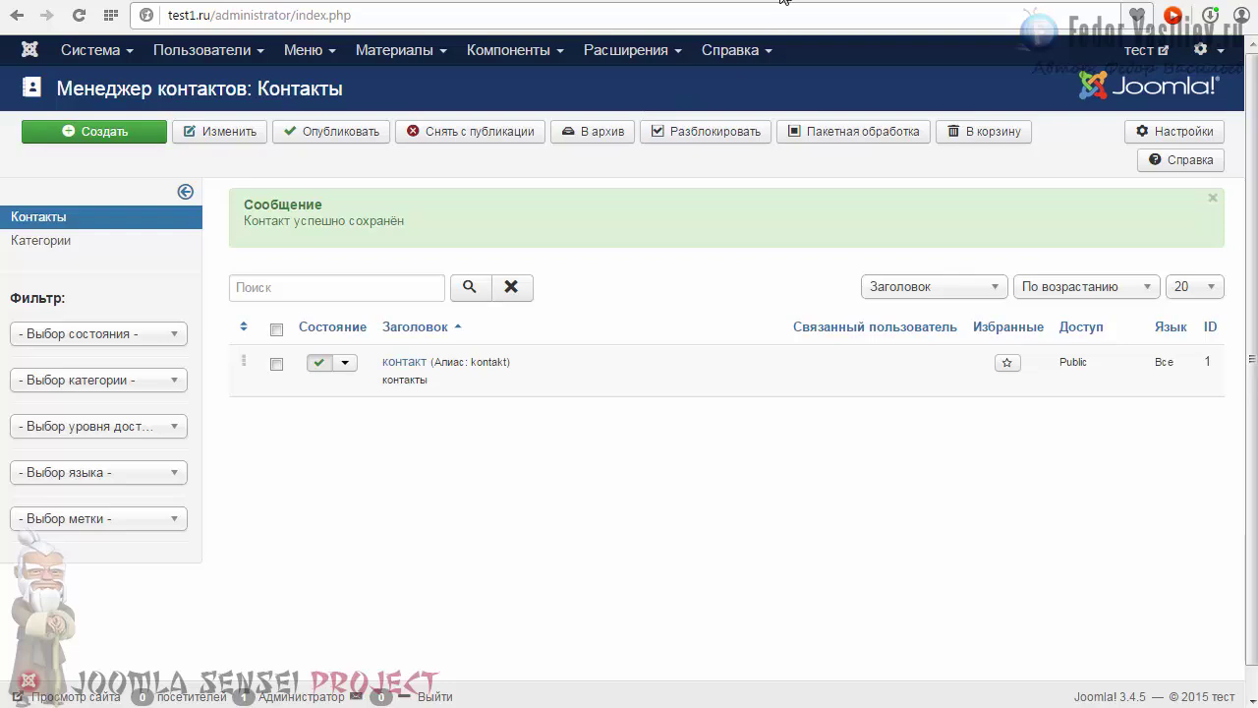
pyautogui.hotkey('ctrl', 'Tab')
pyautogui.hotkey('ctrl', 'Tab')
pyautogui.click(304, 54)
# - Create a new Main Menu item of type Contacts > Single Contact
pyautogui.click(318, 128)
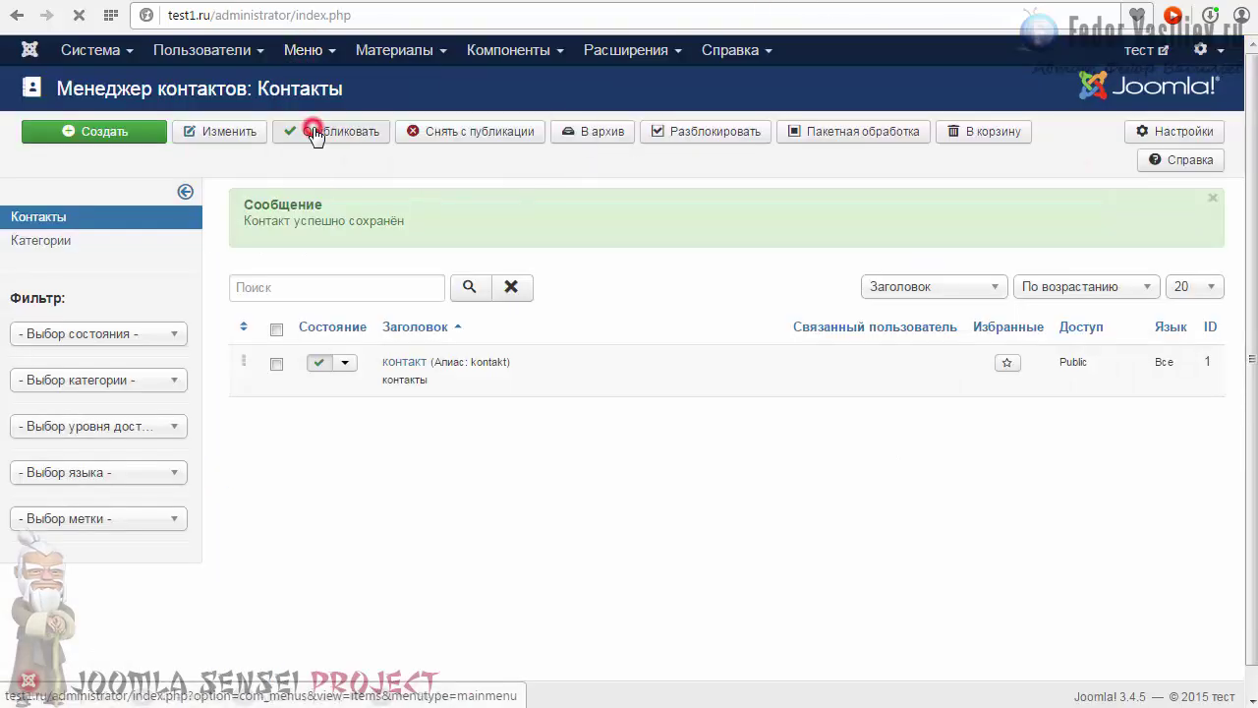
pyautogui.click(121, 131)
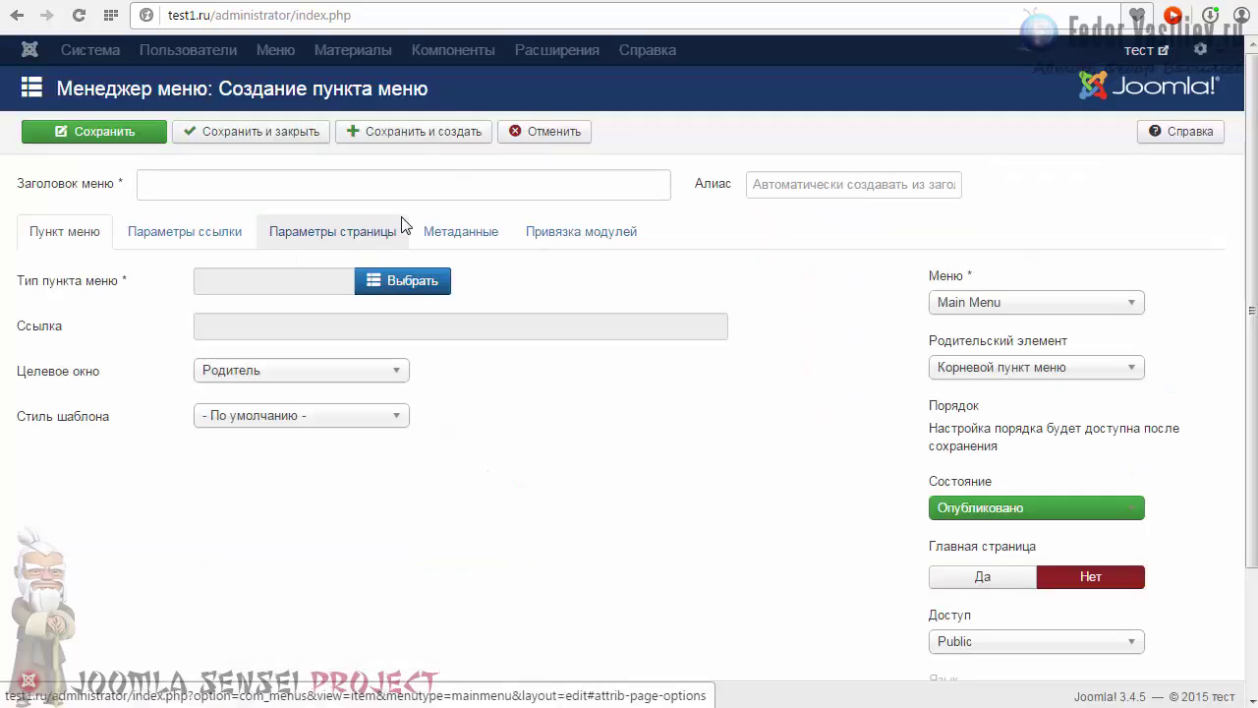
pyautogui.click(403, 280)
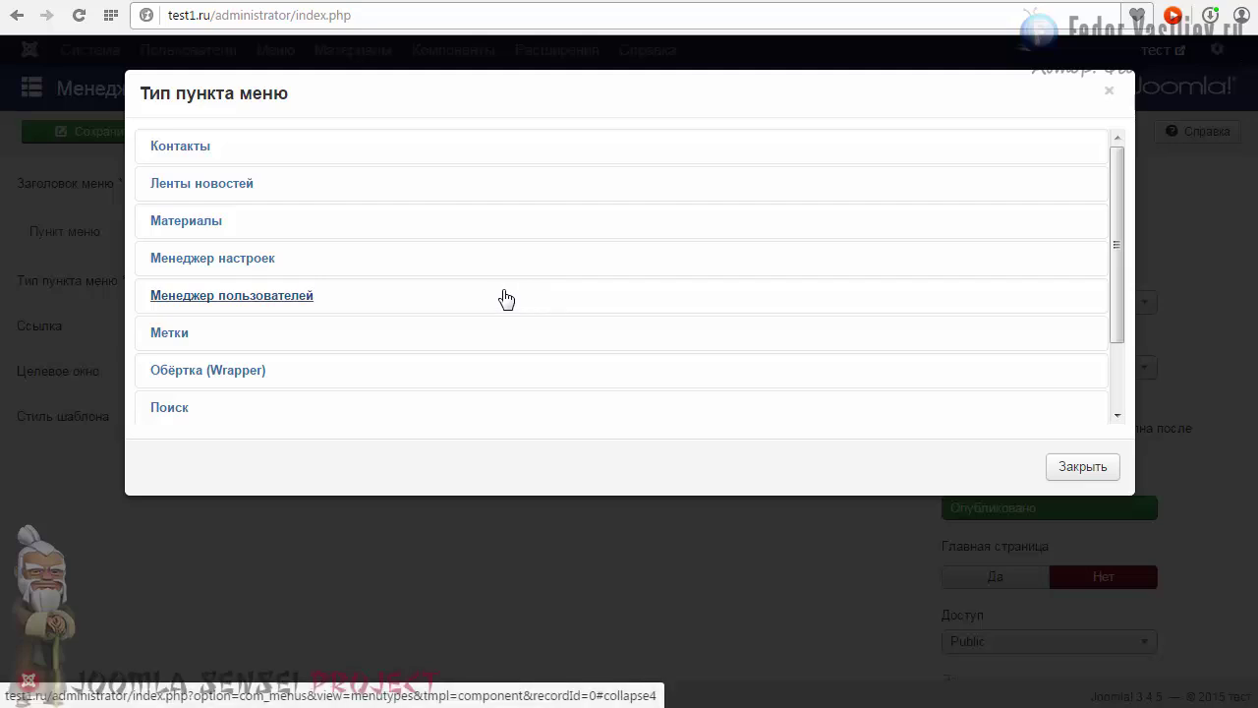
pyautogui.click(167, 153)
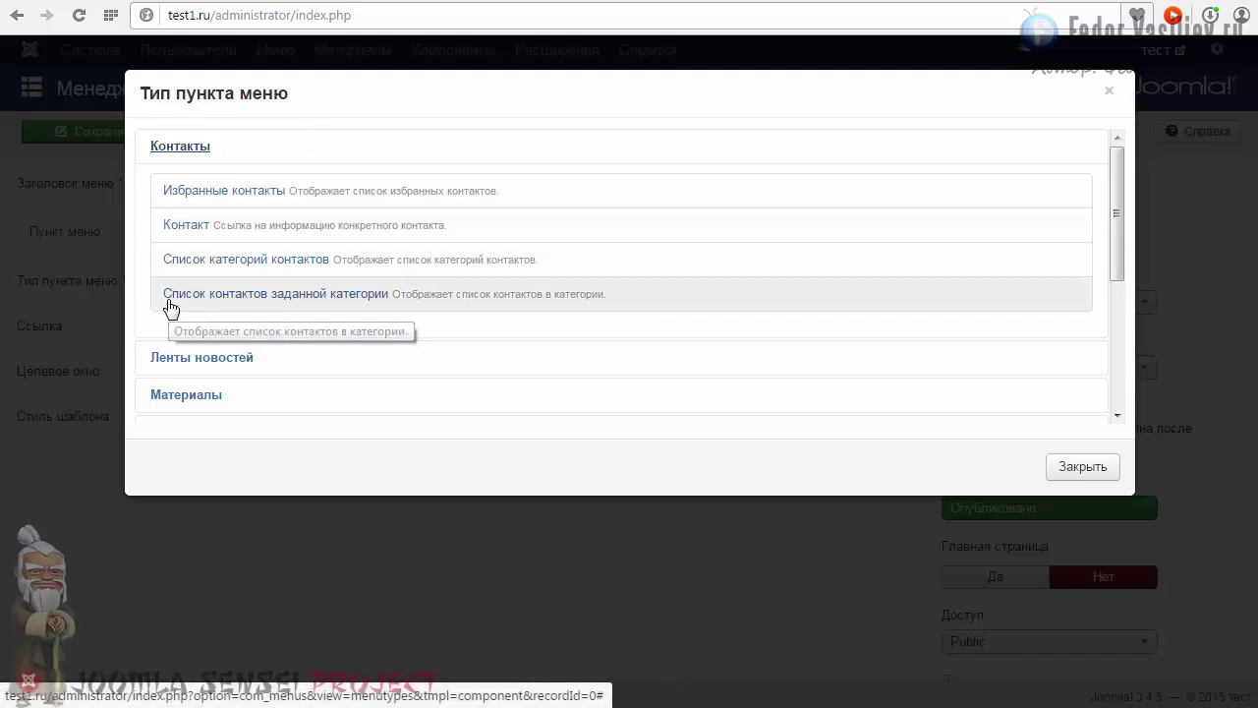
pyautogui.click(183, 232)
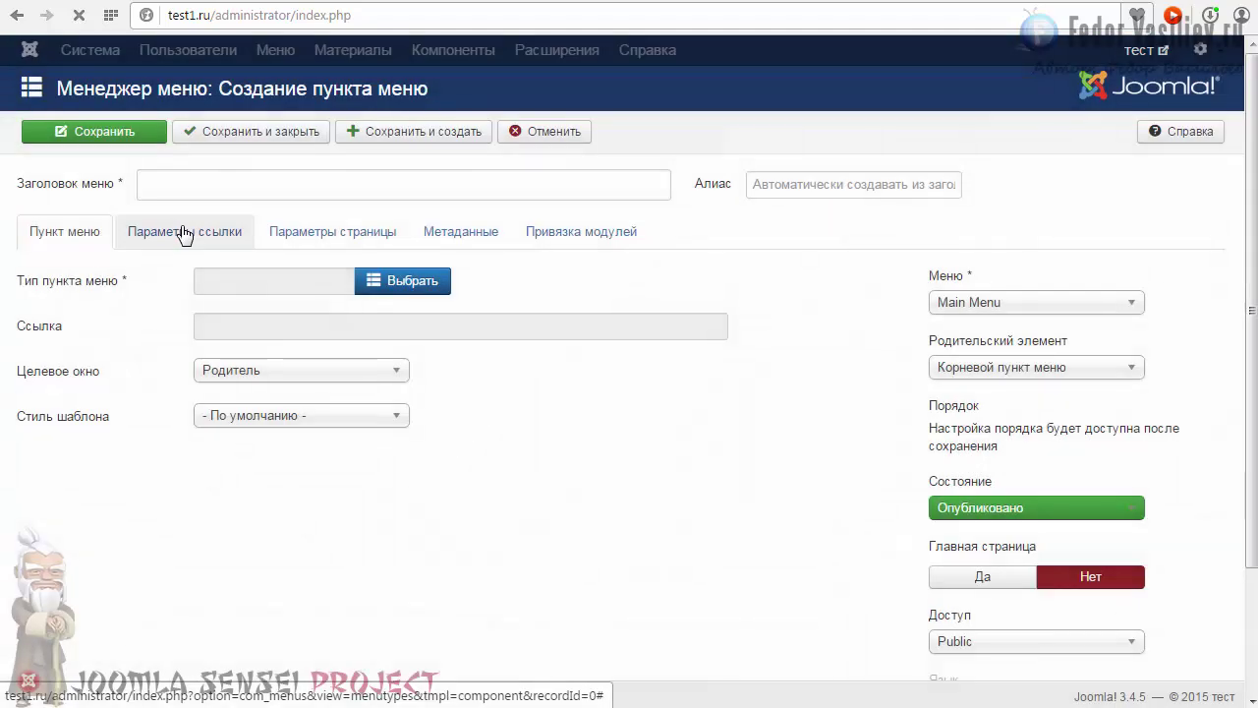
pyautogui.click(171, 184)
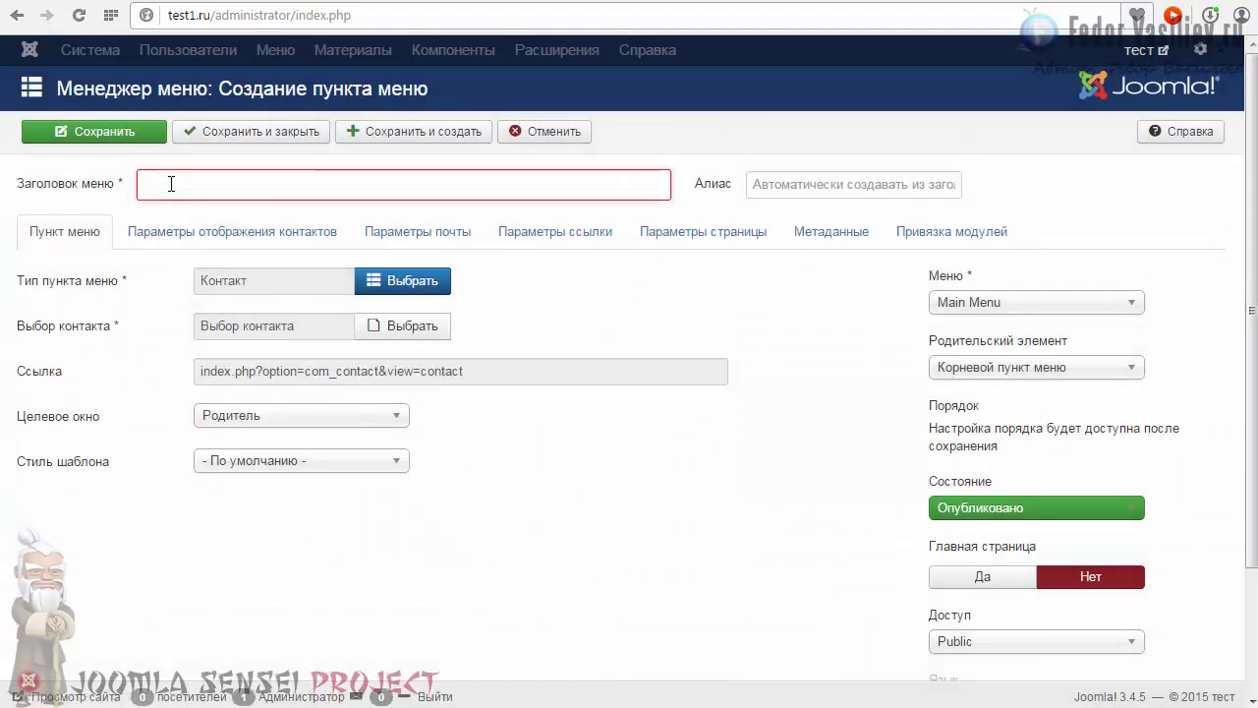
# - Title the menu item 'Контакт', link it to the контакт contact, and save and close
pyautogui.write('Контак')
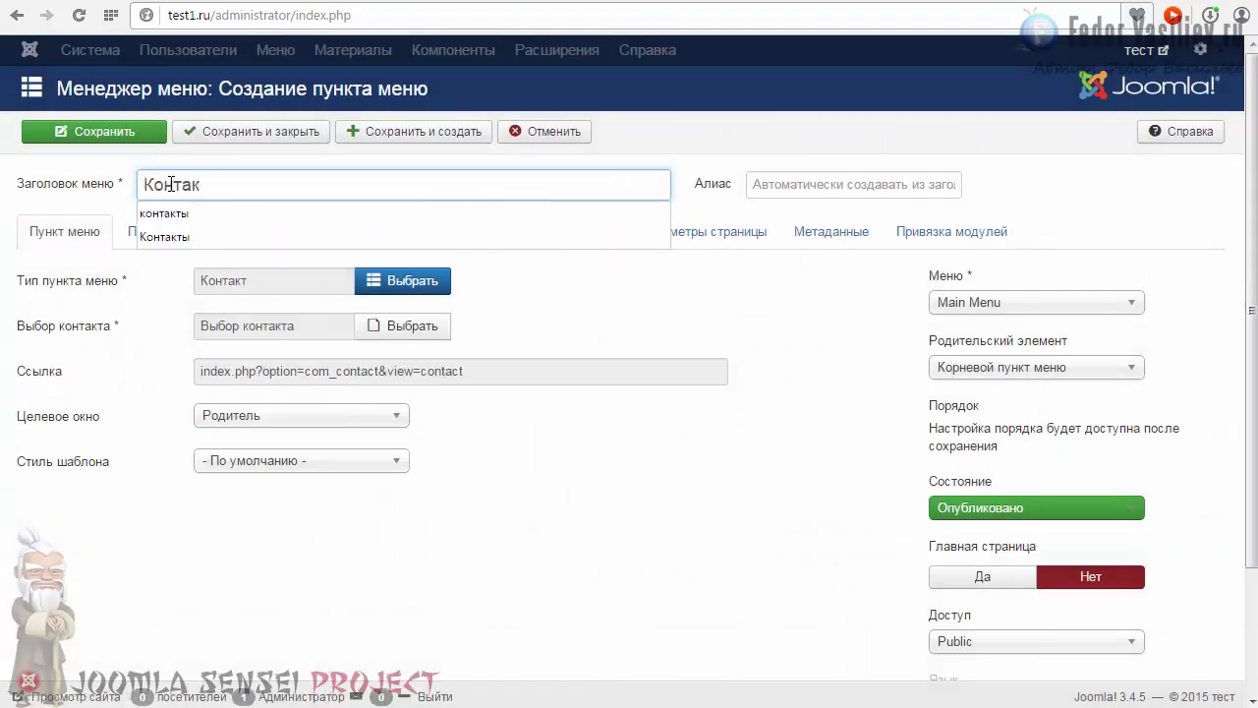
pyautogui.click(789, 126)
pyautogui.click(194, 184)
pyautogui.press('BackSpace')
pyautogui.click(733, 289)
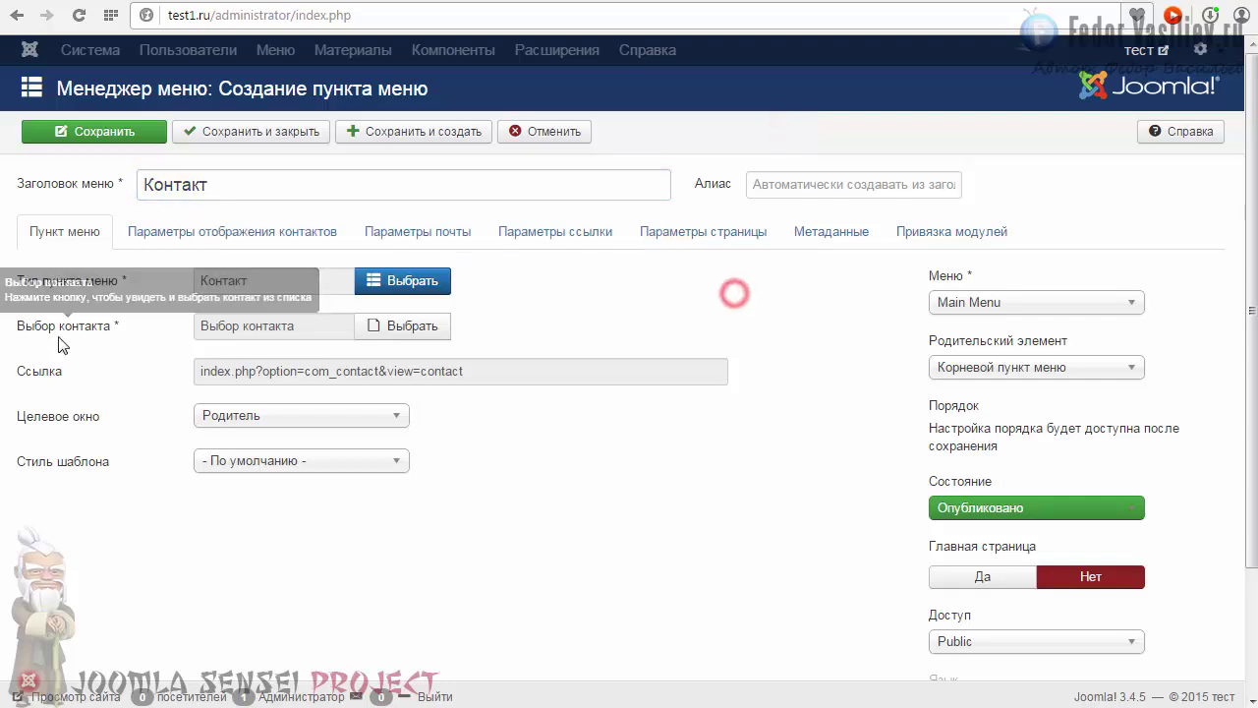
pyautogui.click(396, 326)
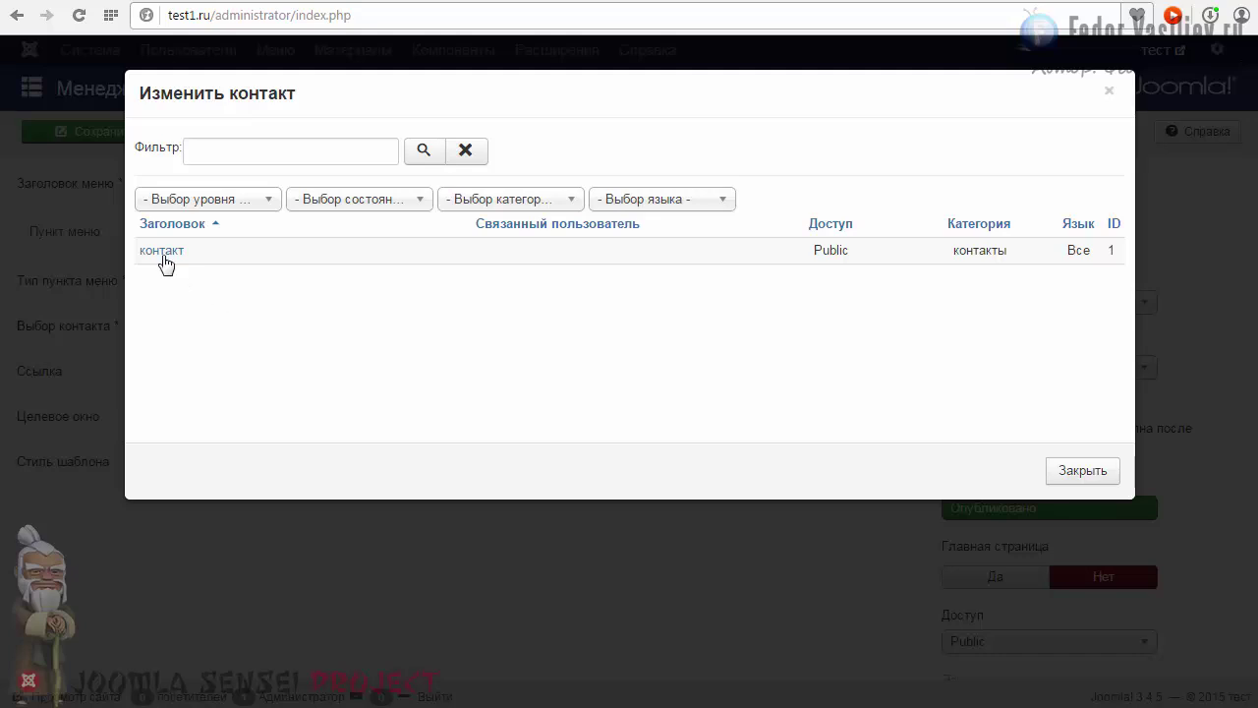
pyautogui.click(161, 250)
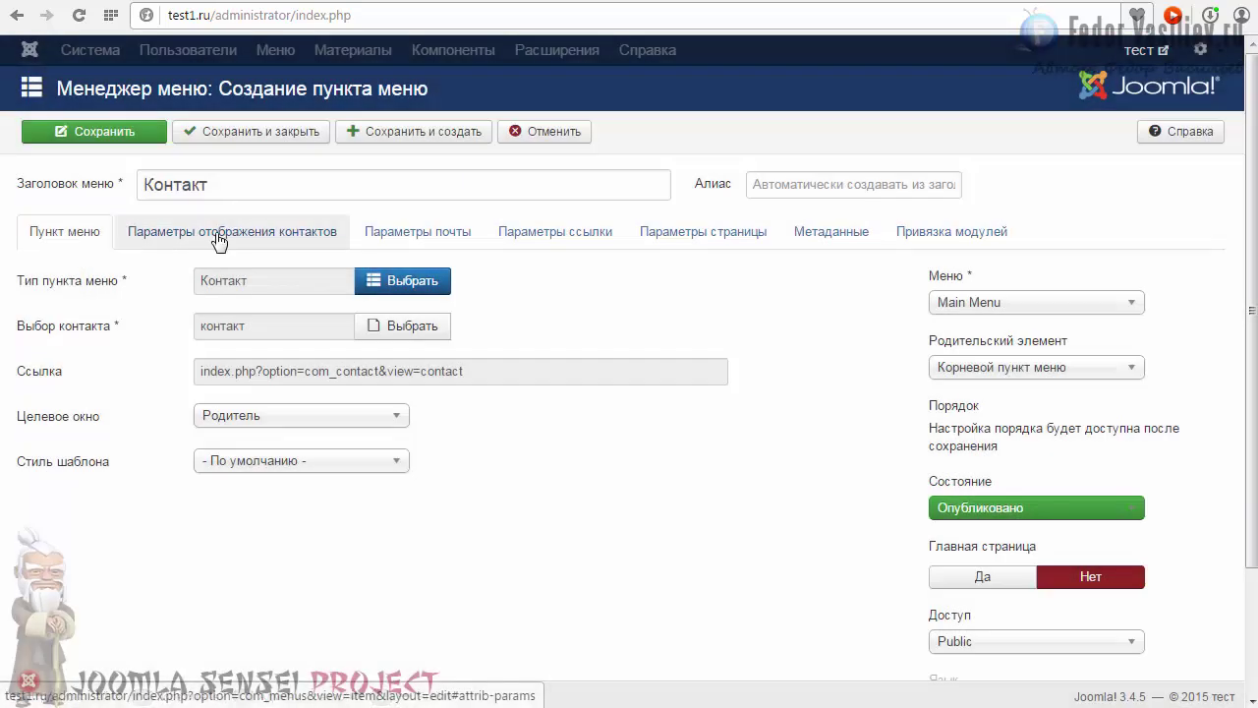
pyautogui.click(254, 131)
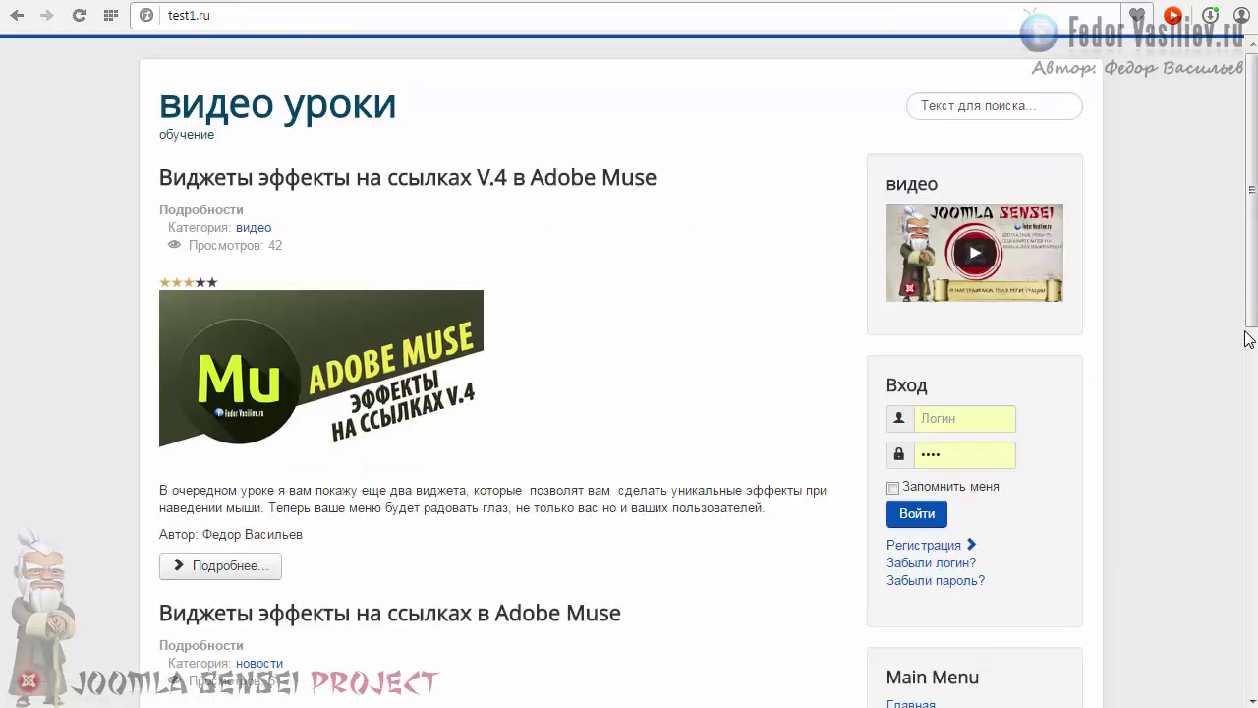
# - Open the Контакт page from the Main Menu and collapse and re-expand its details panel
pyautogui.moveTo(1246, 312); pyautogui.dragTo(1250, 475)
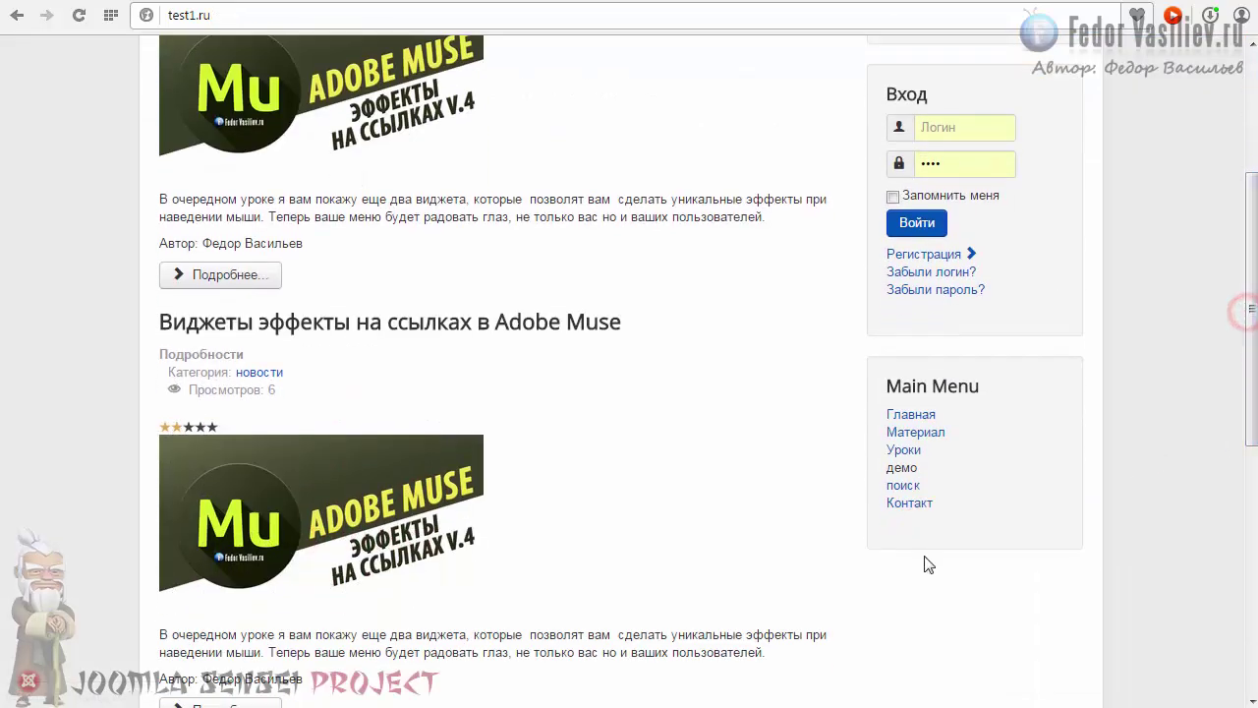
pyautogui.click(904, 505)
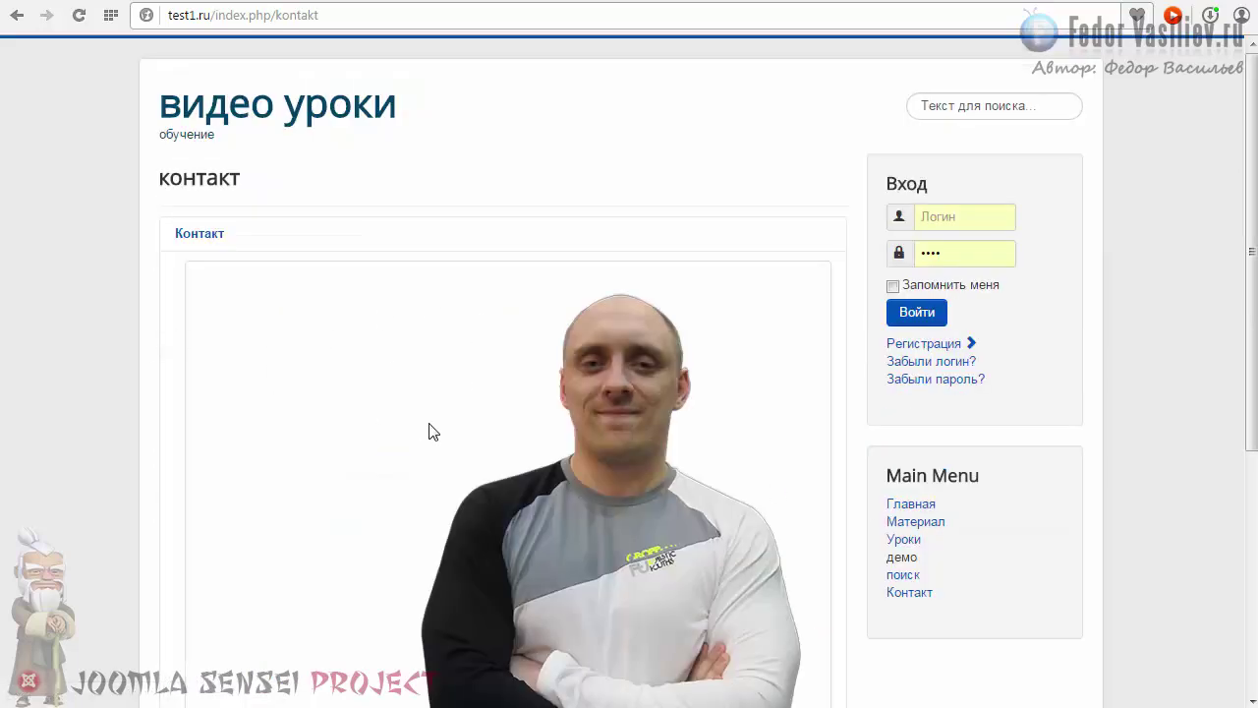
pyautogui.scroll(-4, 615, 391)
pyautogui.scroll(4, 617, 389)
pyautogui.click(198, 236)
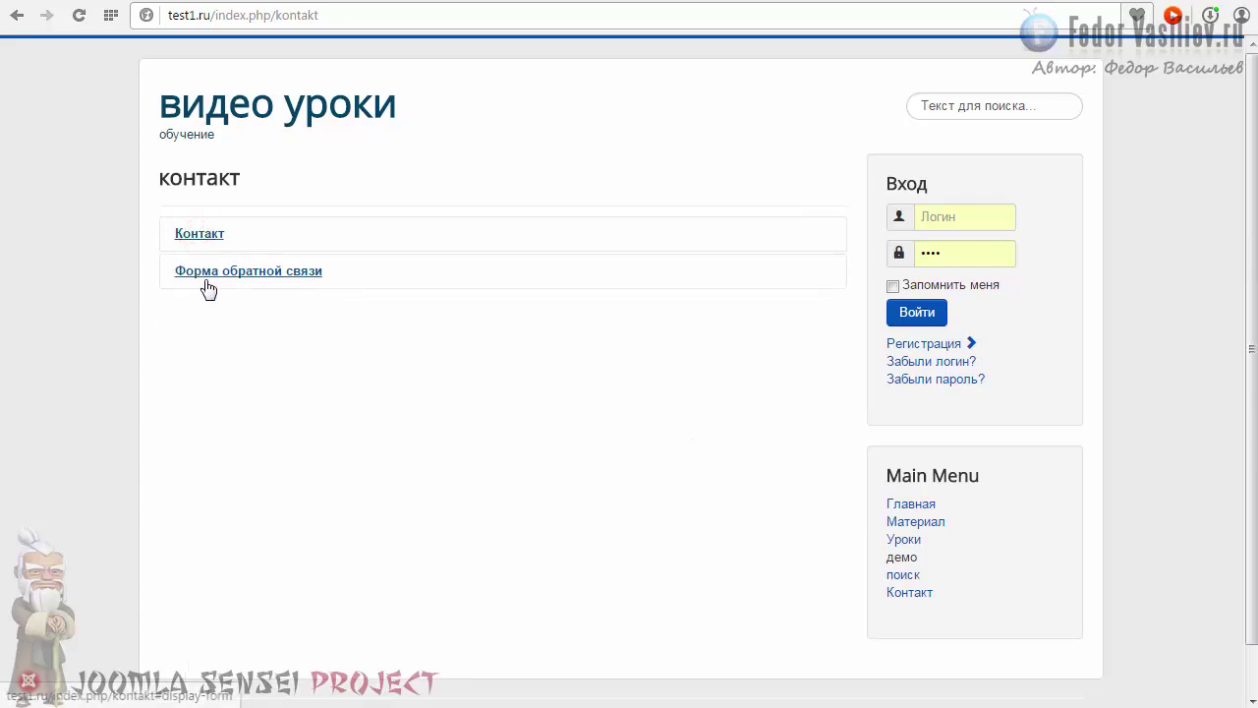
pyautogui.click(200, 235)
pyautogui.scroll(-4, 177, 251)
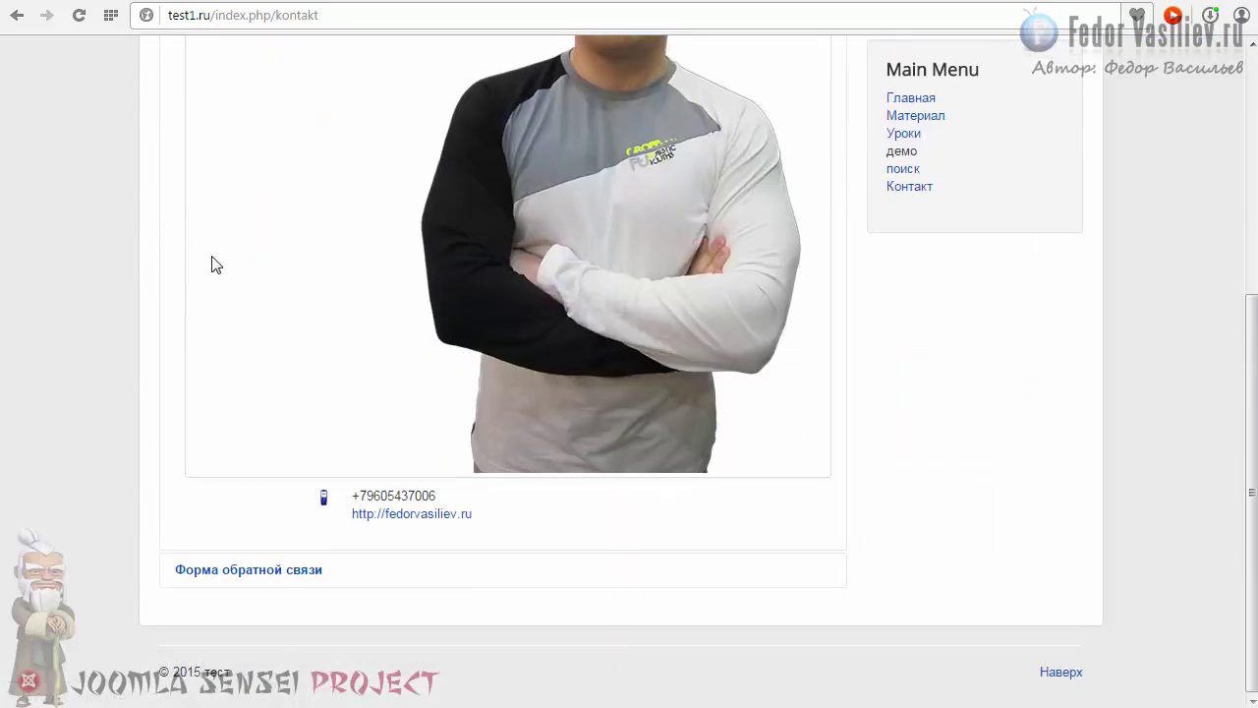
pyautogui.moveTo(460, 496); pyautogui.dragTo(348, 496)
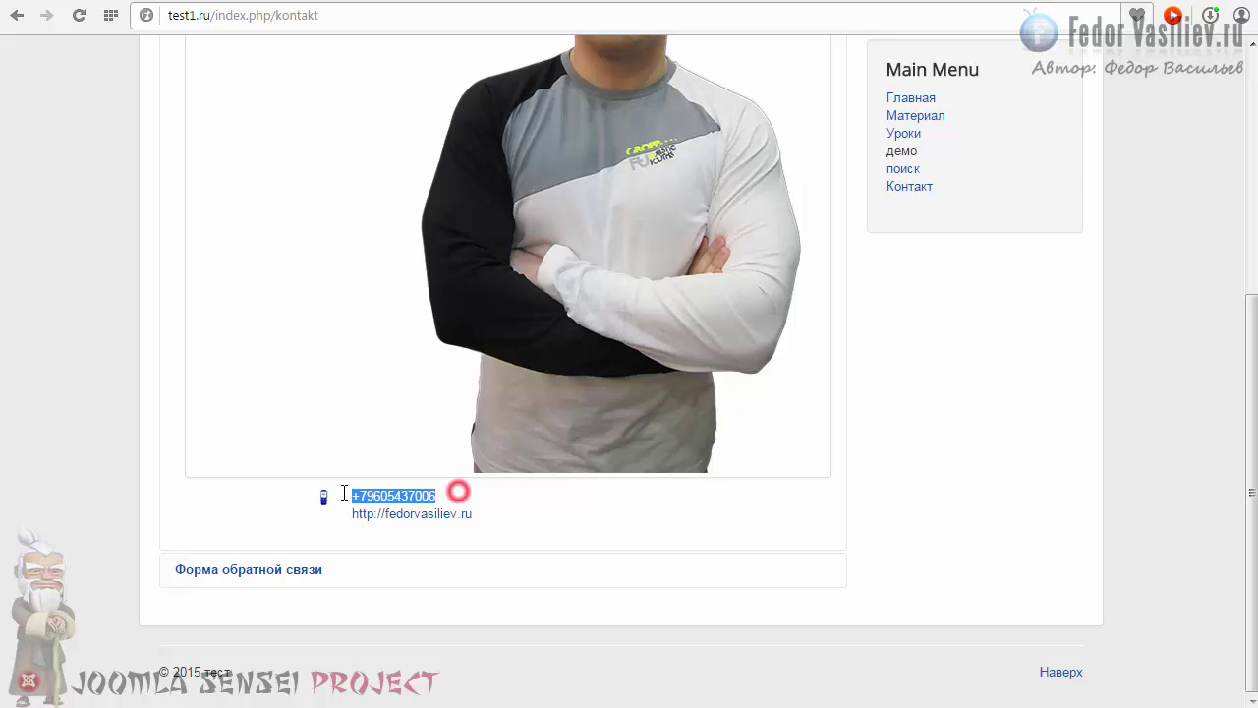
pyautogui.click(513, 511)
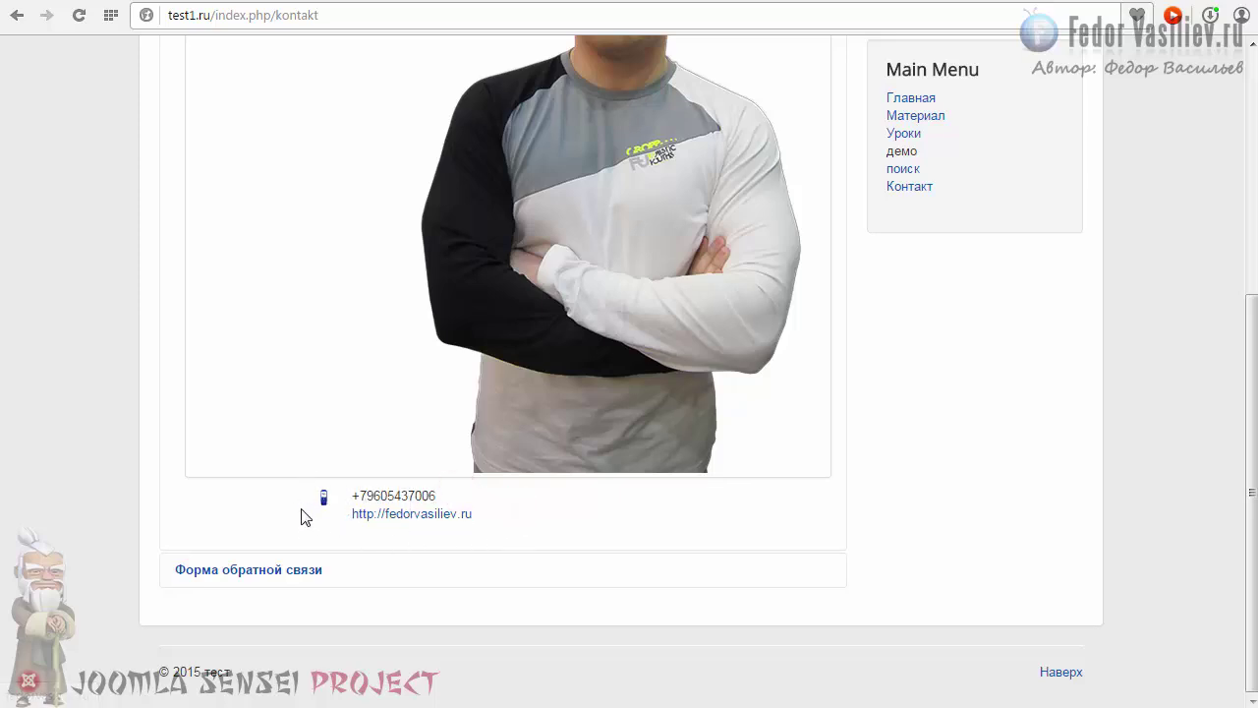
# - Expand the feedback form panel and toggle it and the Контакт details slider
pyautogui.click(276, 569)
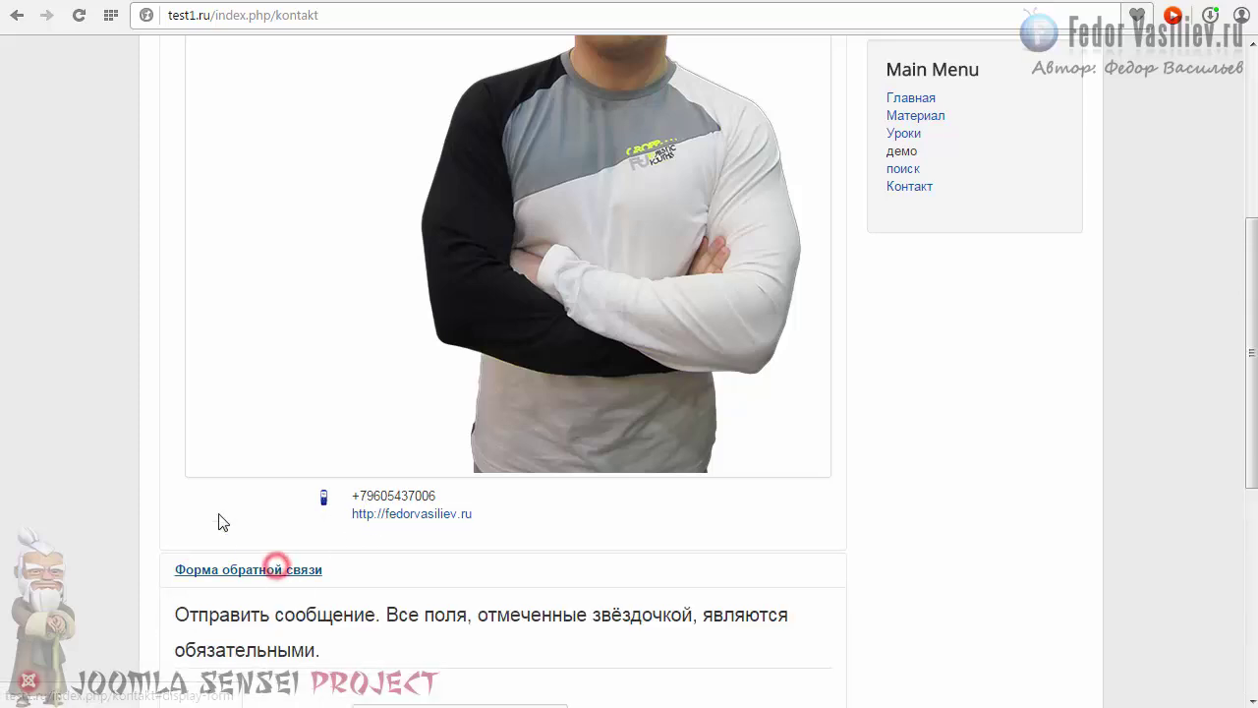
pyautogui.scroll(-4, 214, 516)
pyautogui.scroll(-1, 208, 509)
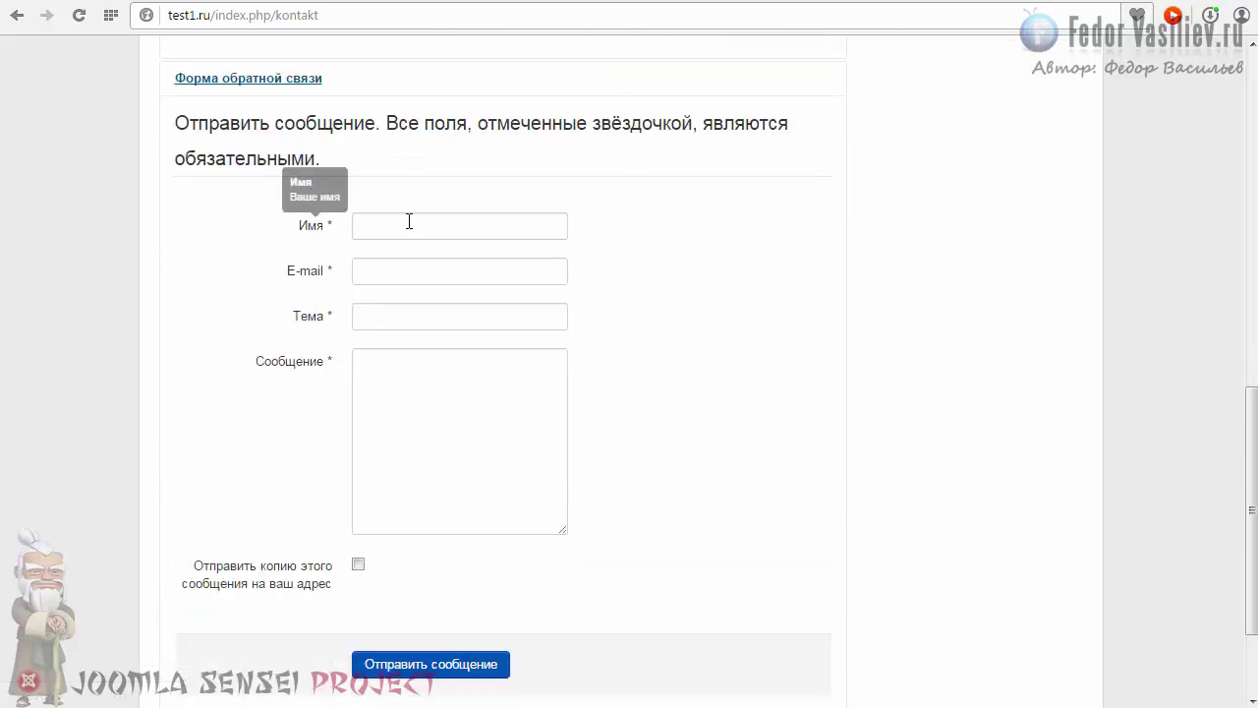
pyautogui.scroll(1, 432, 452)
pyautogui.scroll(-2, 446, 494)
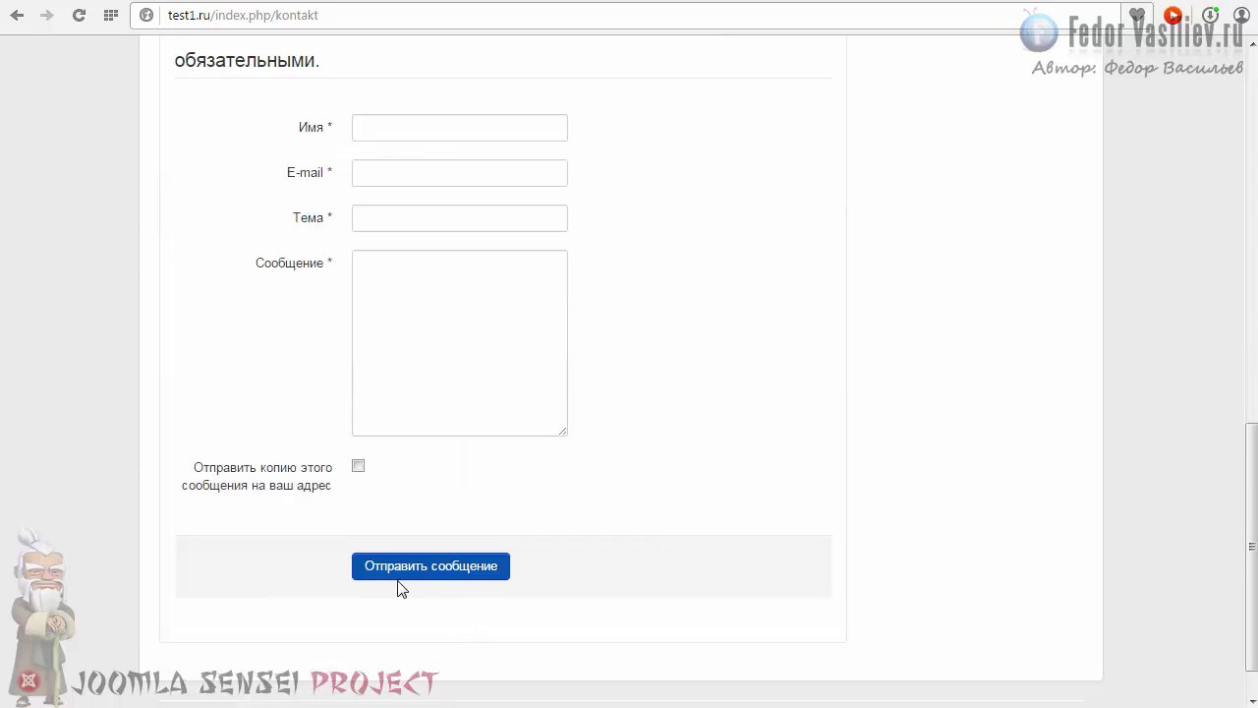
pyautogui.scroll(10, 409, 472)
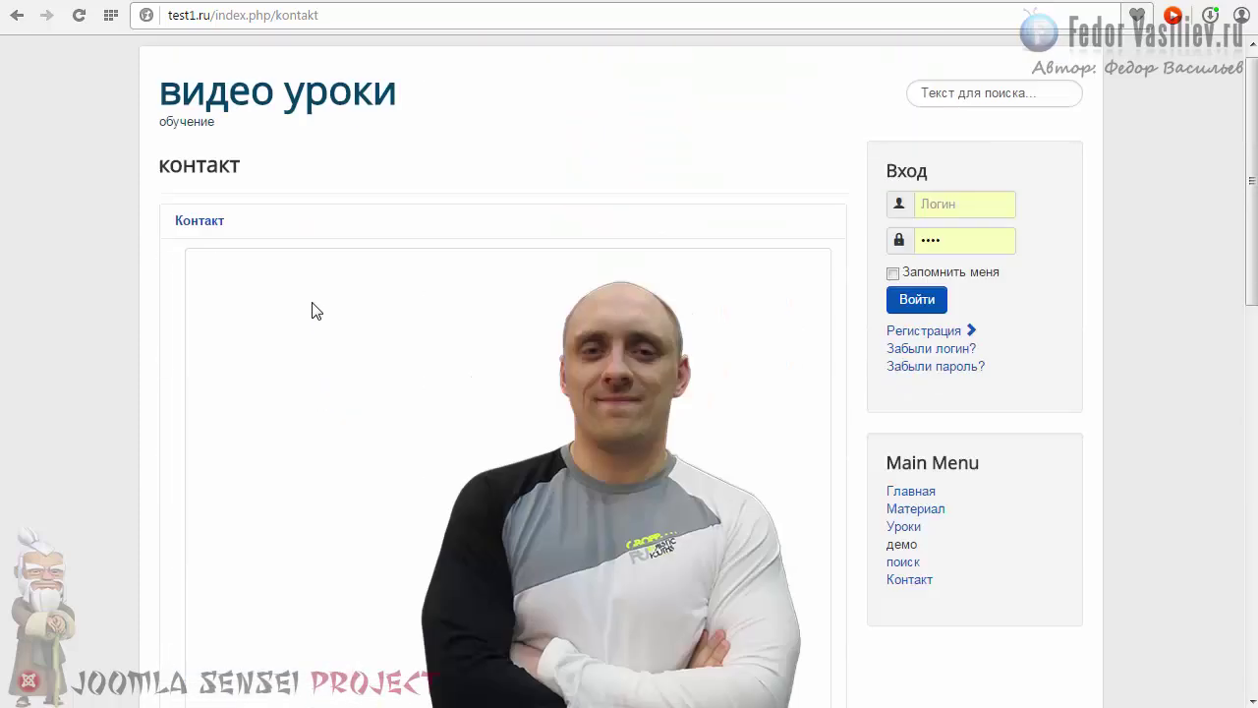
pyautogui.click(200, 235)
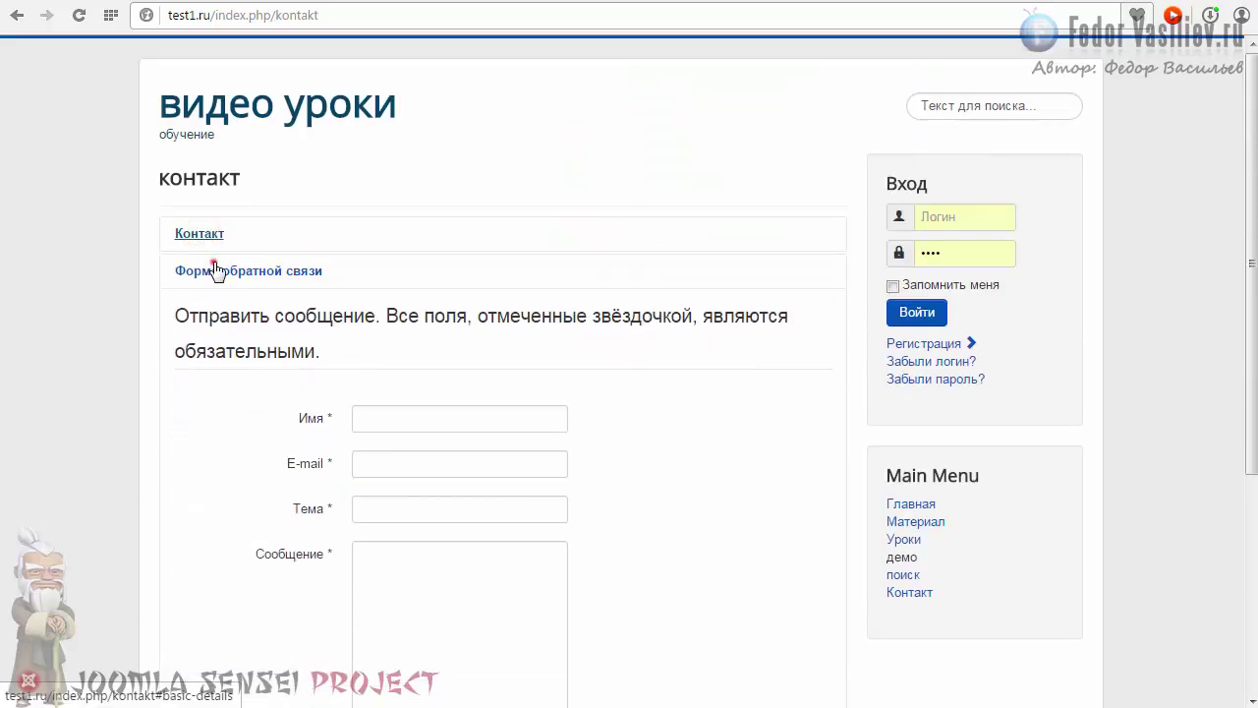
pyautogui.click(214, 272)
pyautogui.click(205, 233)
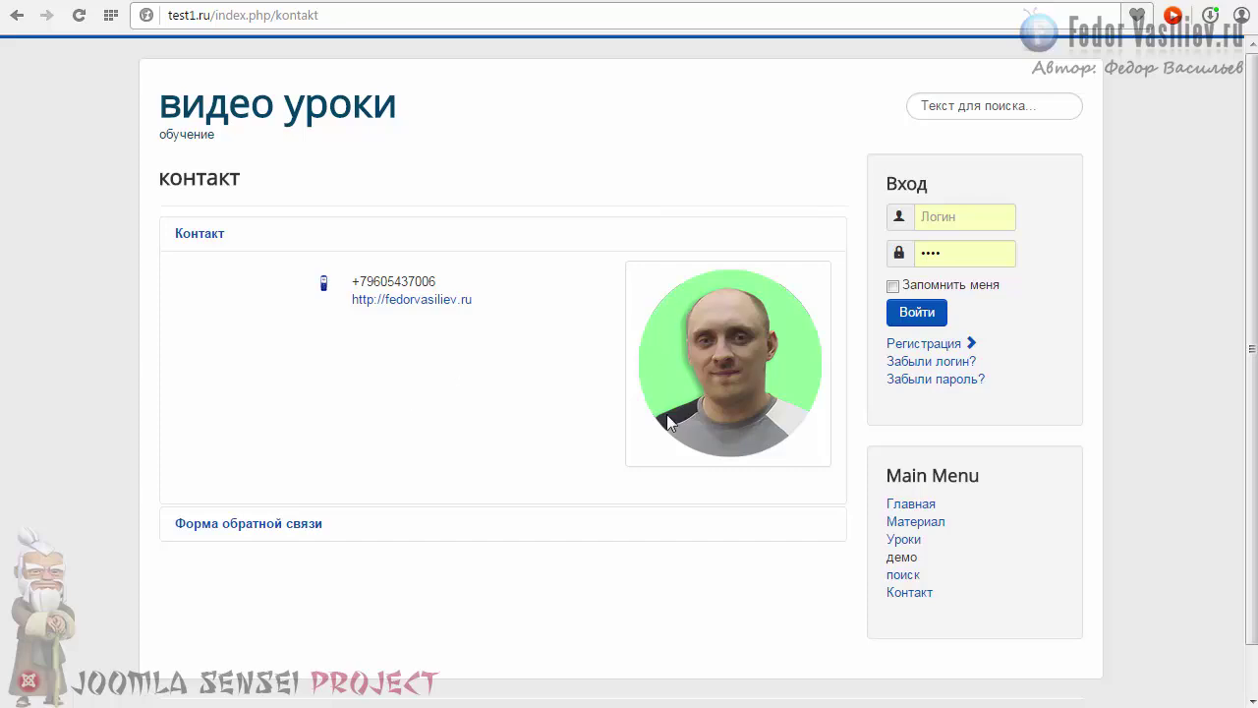
# - Test the collapsible Контакт and Форма обратной связи sliders again, ending with the form expanded
pyautogui.click(220, 241)
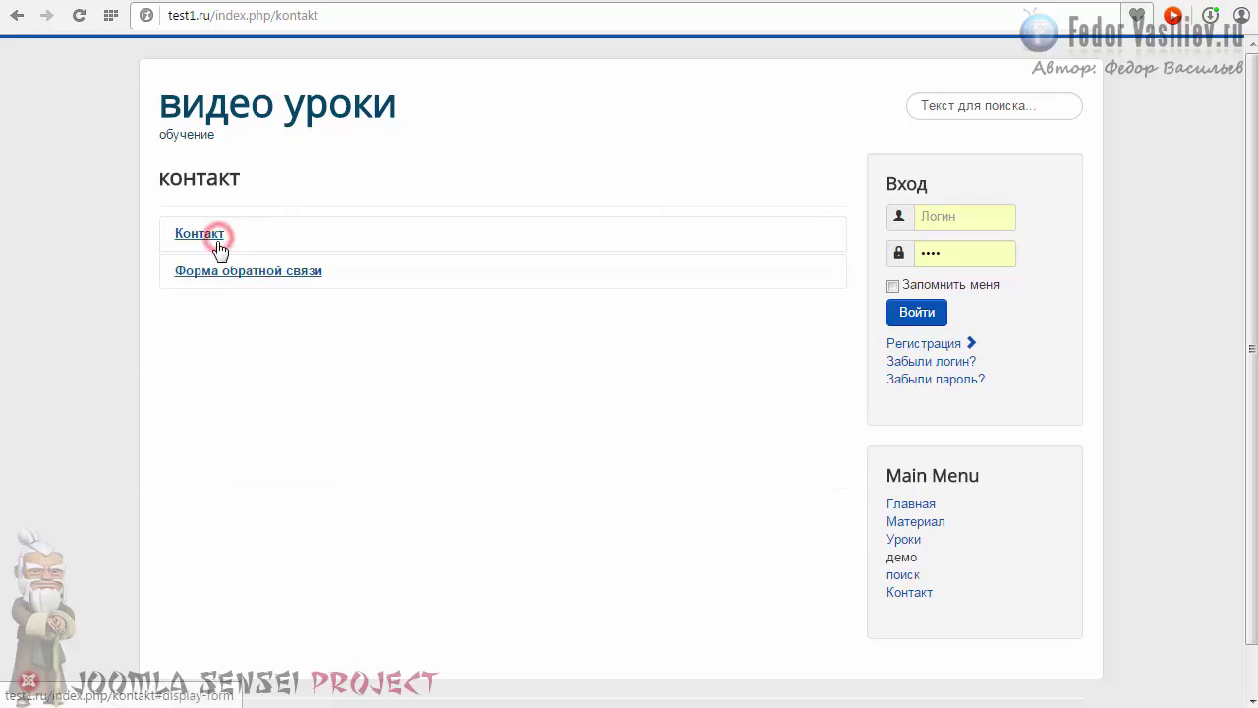
pyautogui.click(228, 232)
pyautogui.click(241, 523)
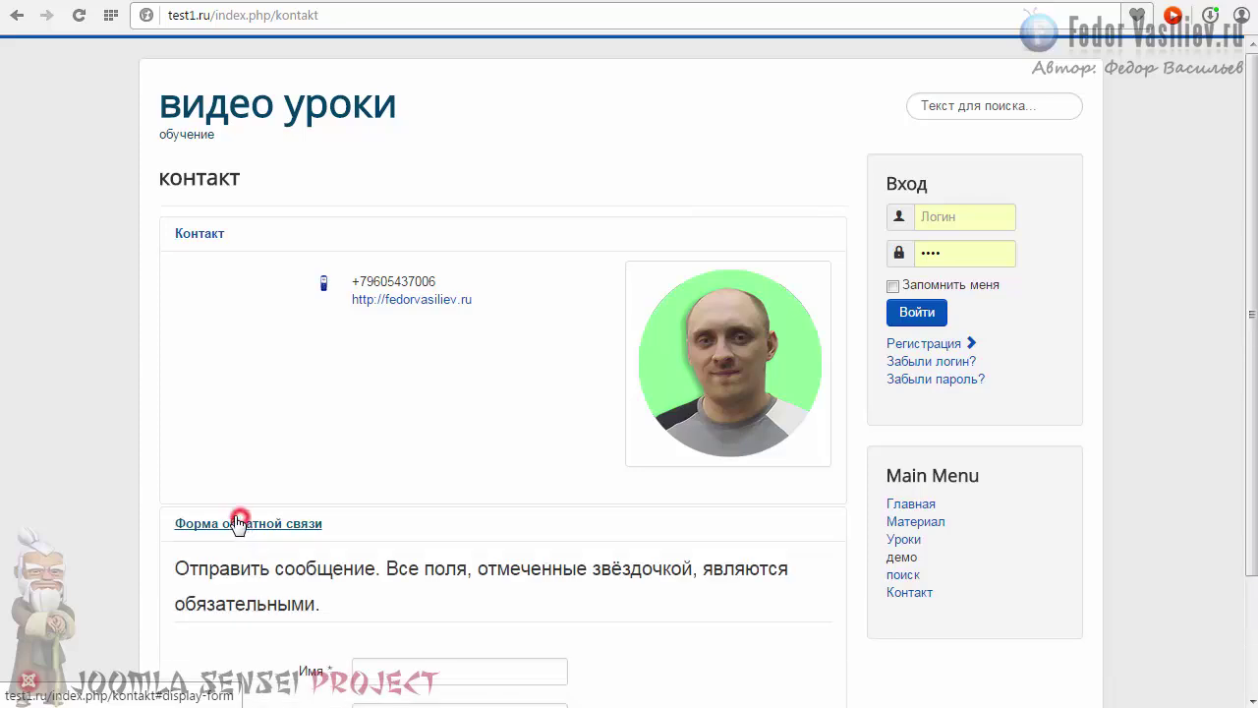
pyautogui.click(240, 521)
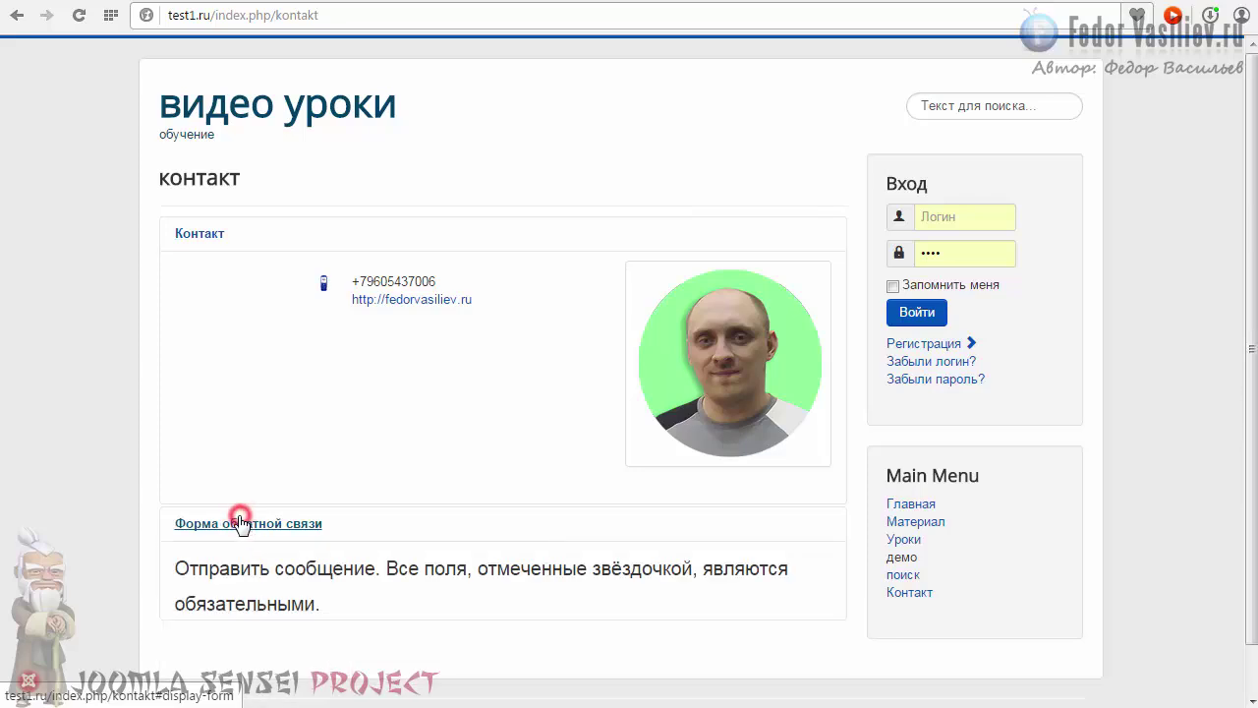
pyautogui.click(234, 236)
pyautogui.scroll(-1, 292, 492)
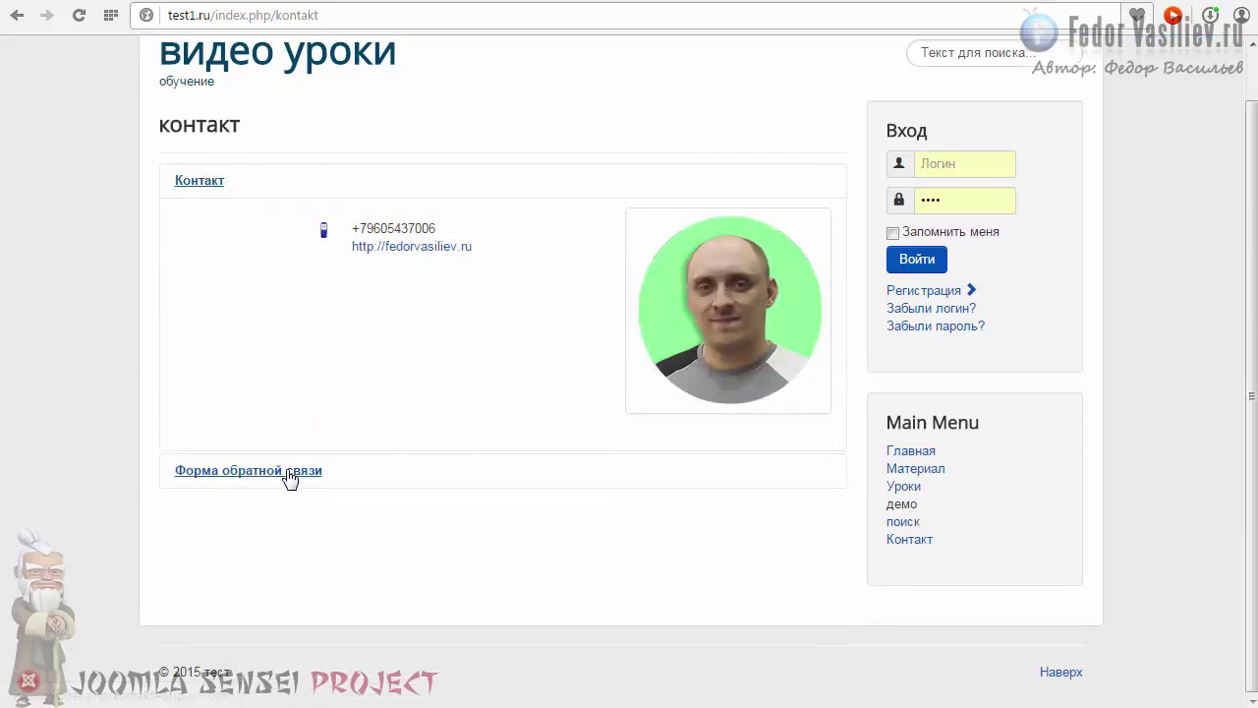
pyautogui.click(285, 470)
pyautogui.scroll(-5, 421, 452)
pyautogui.scroll(6, 311, 463)
# - Set the contact's display format to Сворачивающиеся списки (collapsible lists) and save
pyautogui.click(328, 518)
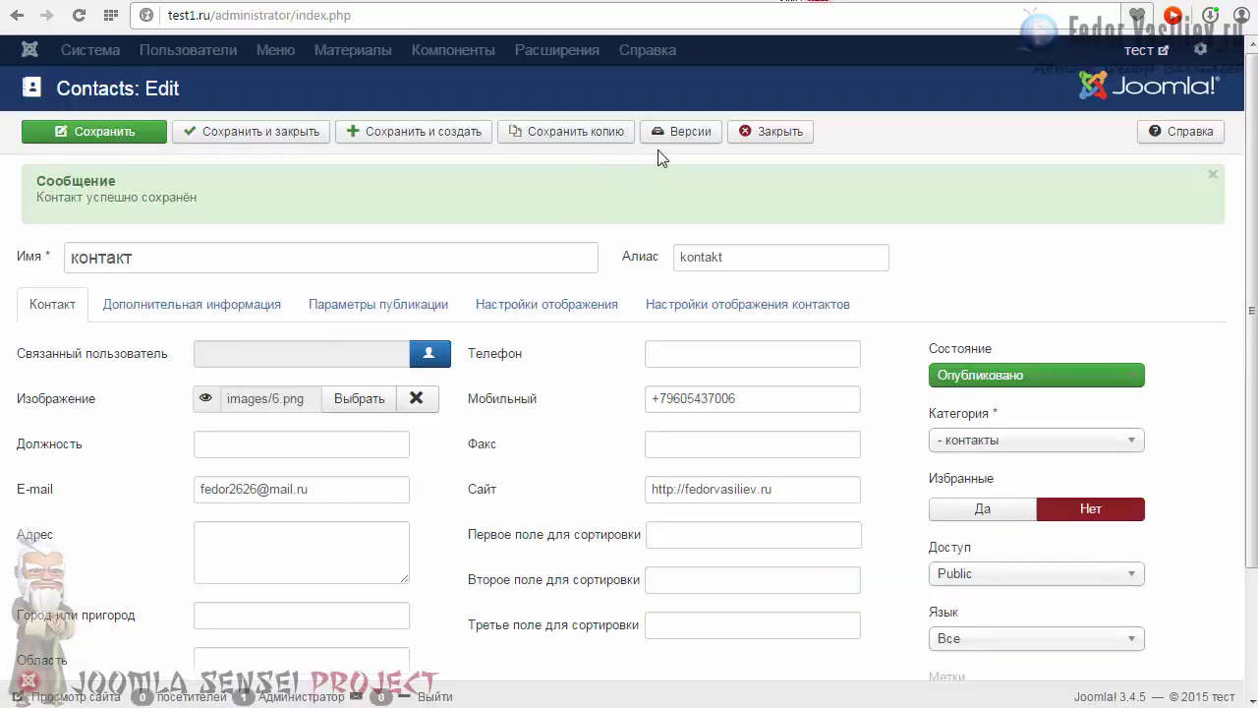
pyautogui.click(524, 300)
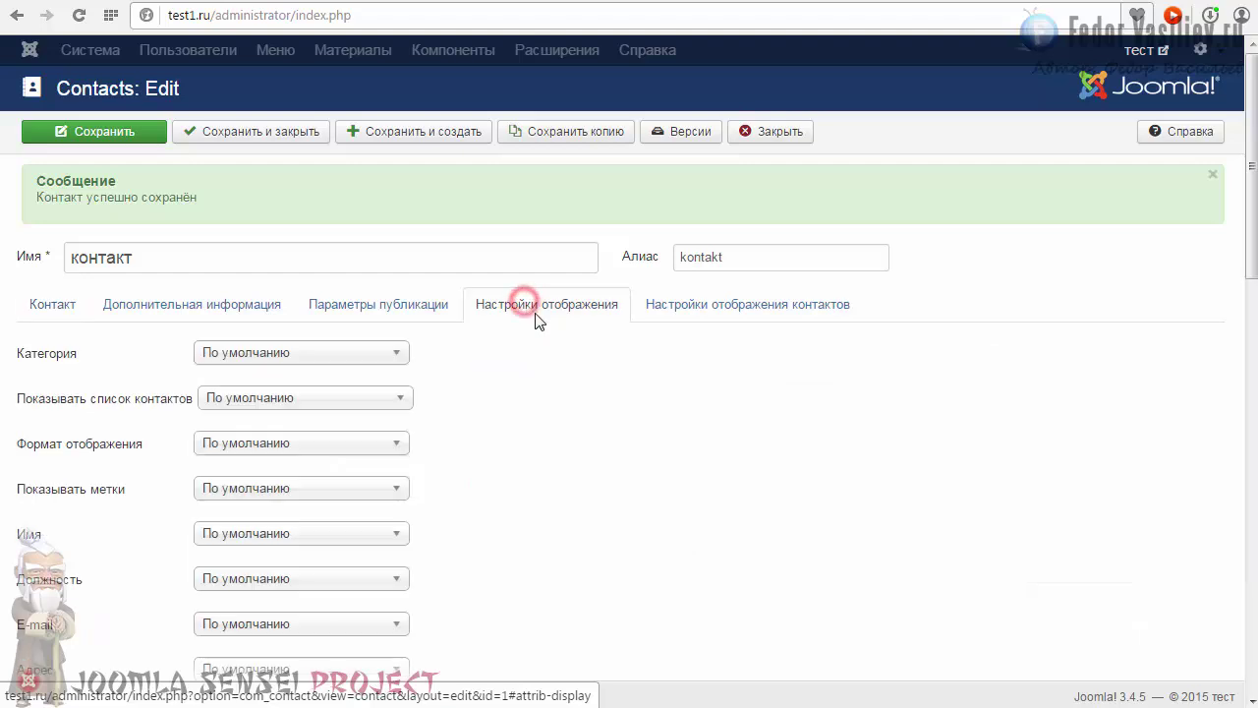
pyautogui.scroll(-2, 540, 324)
pyautogui.moveTo(79, 262)
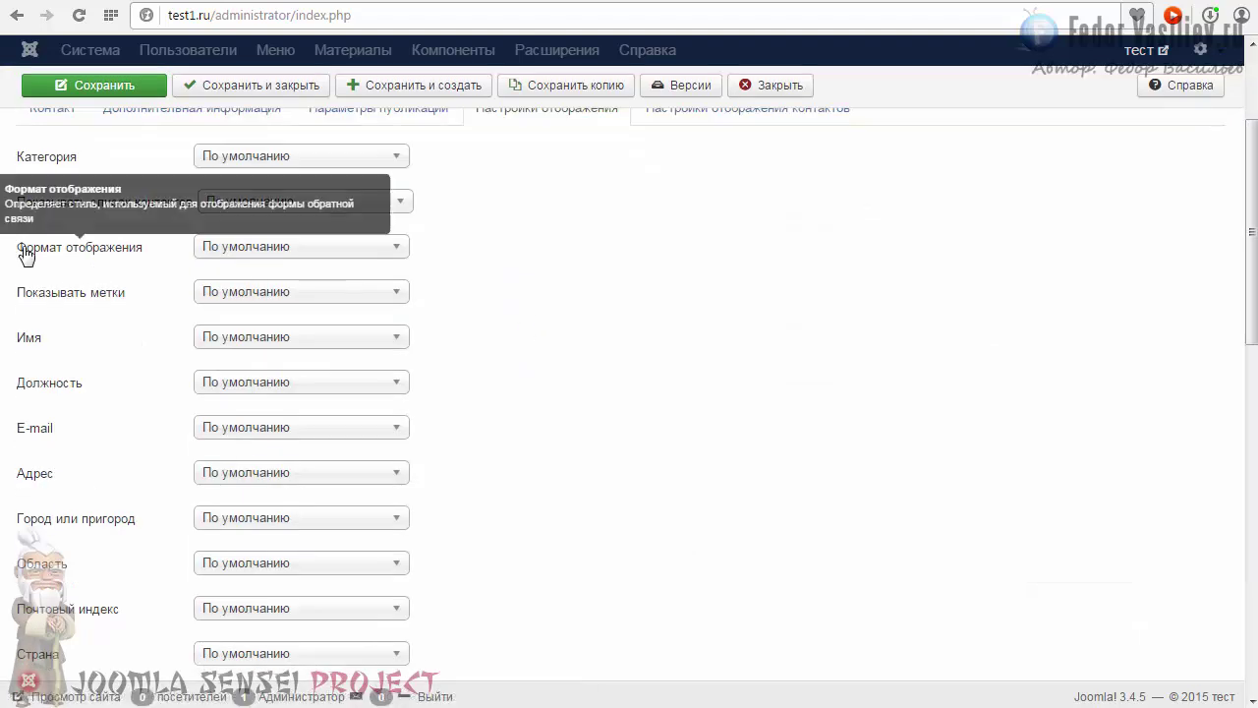
pyautogui.click(232, 249)
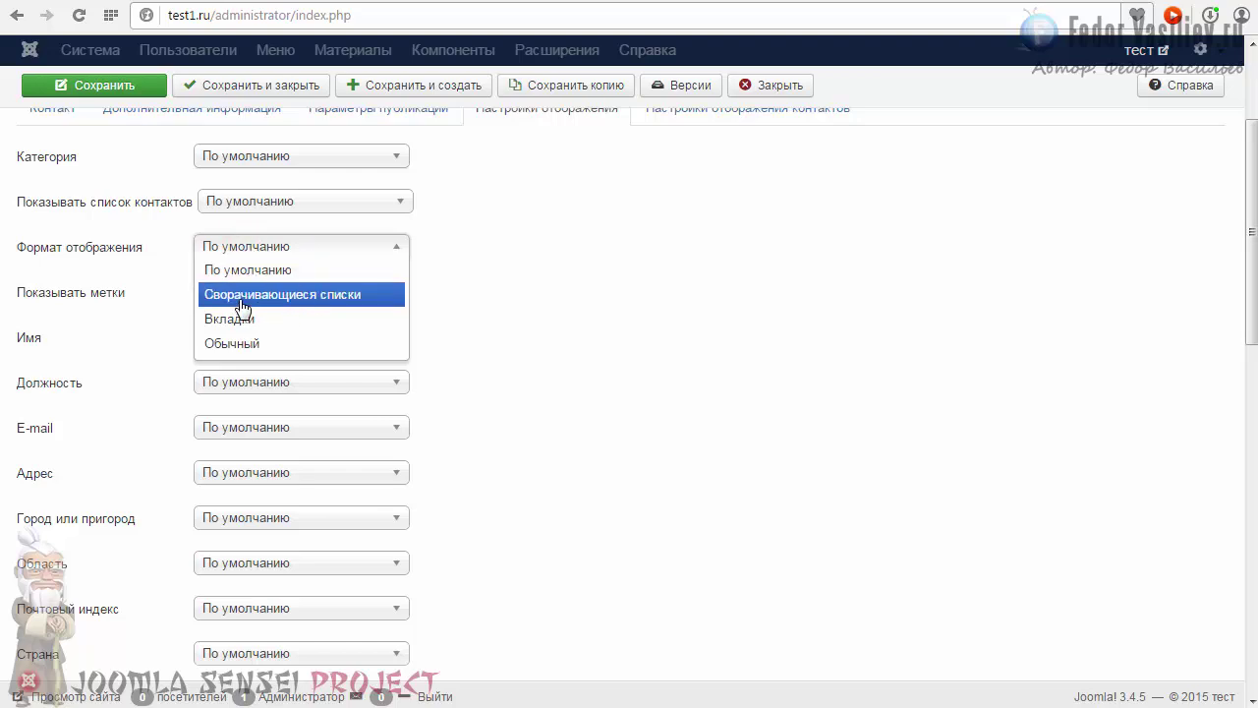
pyautogui.click(259, 295)
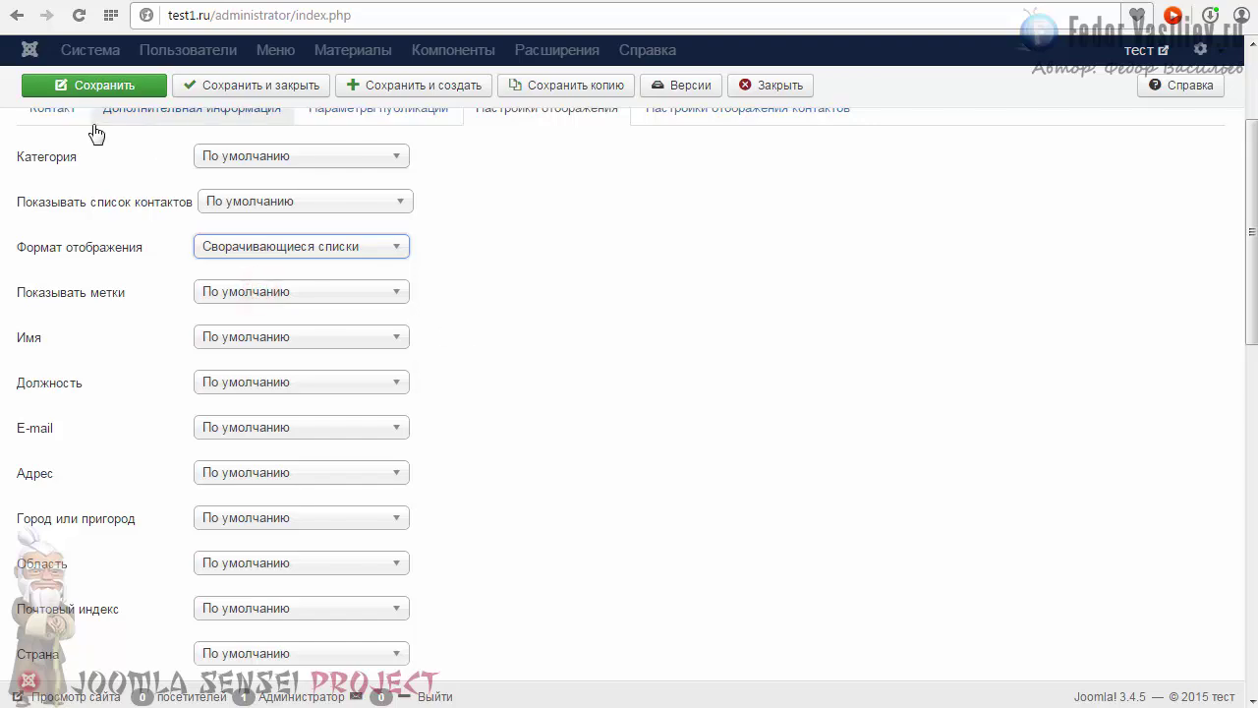
pyautogui.click(102, 84)
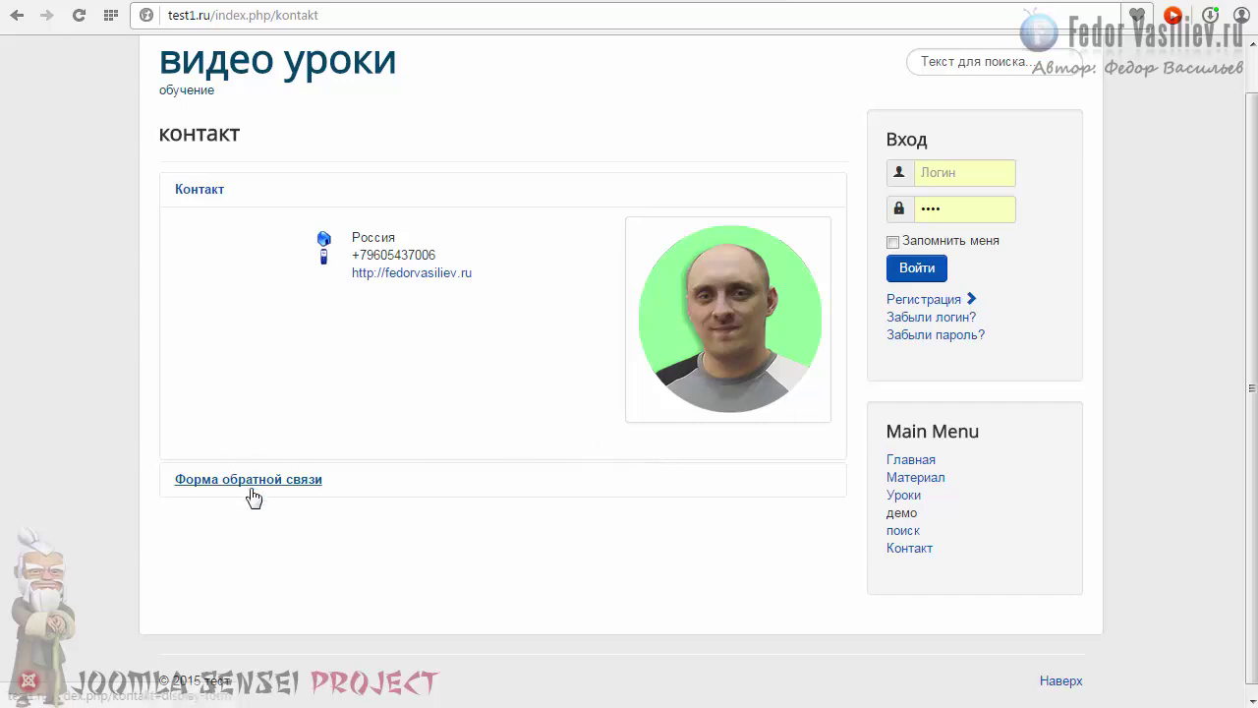
# - Change the display format to Вкладки (tabs) and save the contact
pyautogui.click(245, 484)
pyautogui.scroll(-4, 252, 482)
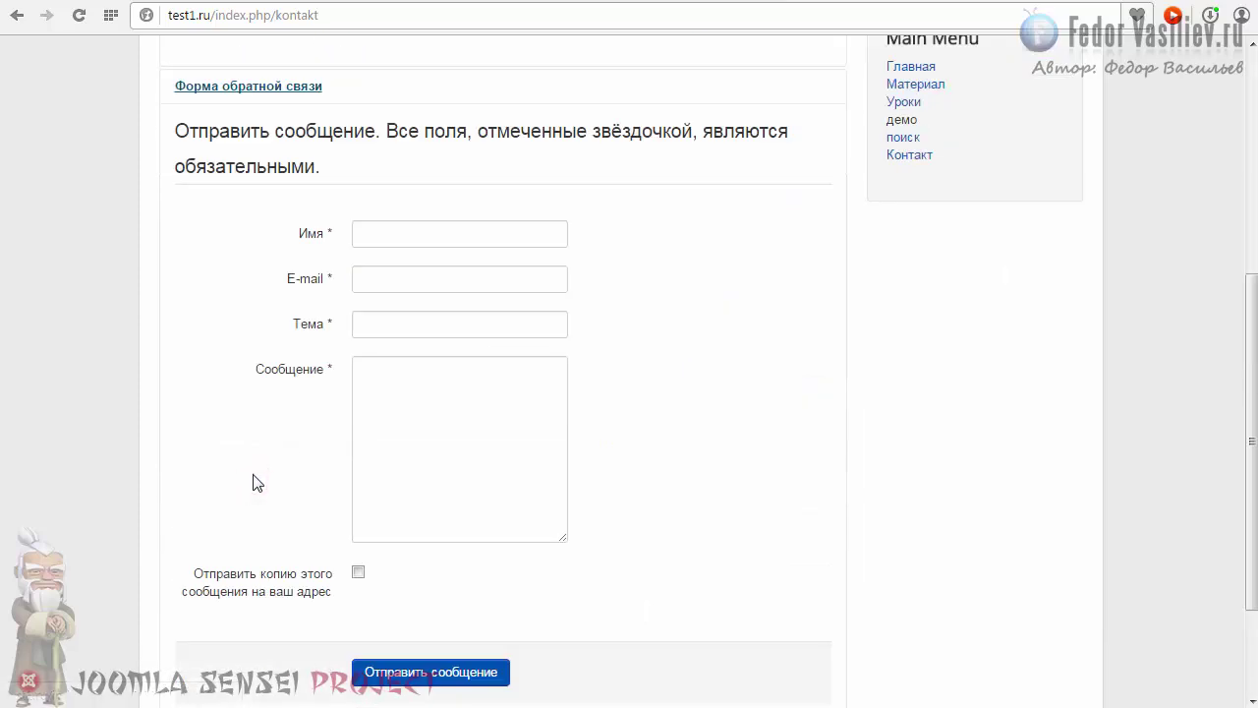
pyautogui.scroll(5, 239, 374)
pyautogui.click(298, 443)
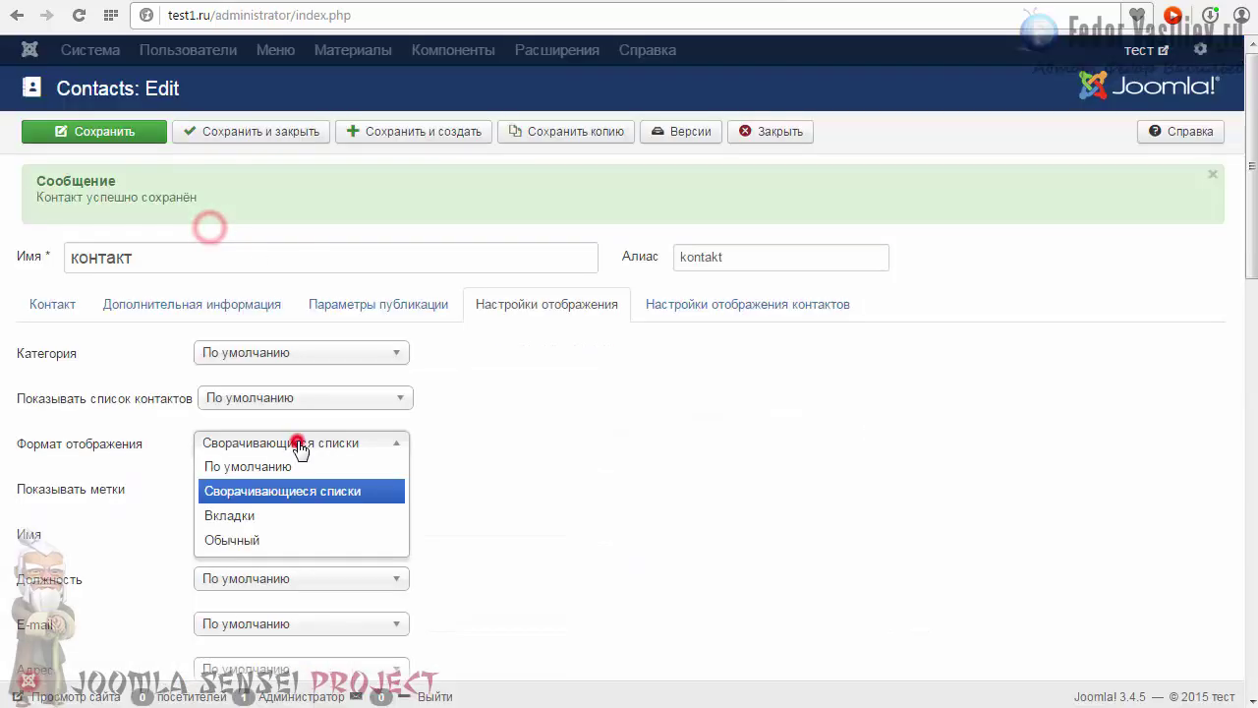
pyautogui.click(281, 515)
pyautogui.click(131, 134)
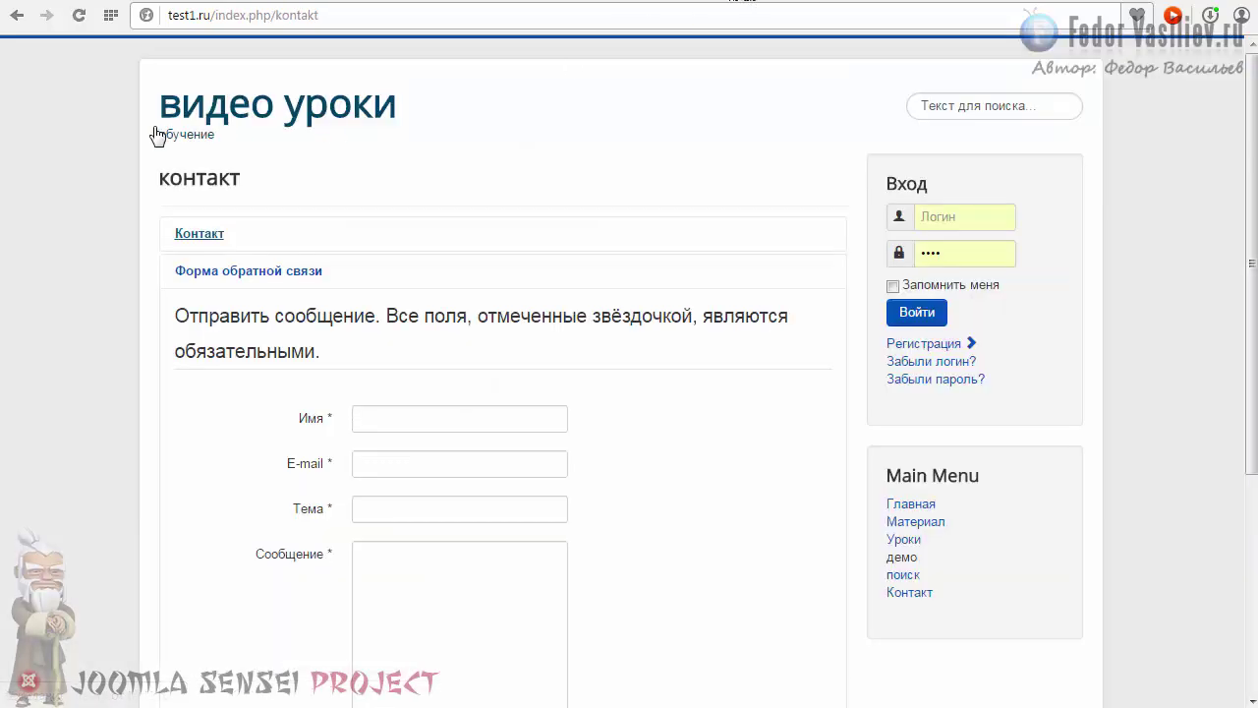
# - Reload the contact page and switch between the Форма обратной связи and Контакт tabs
pyautogui.click(78, 15)
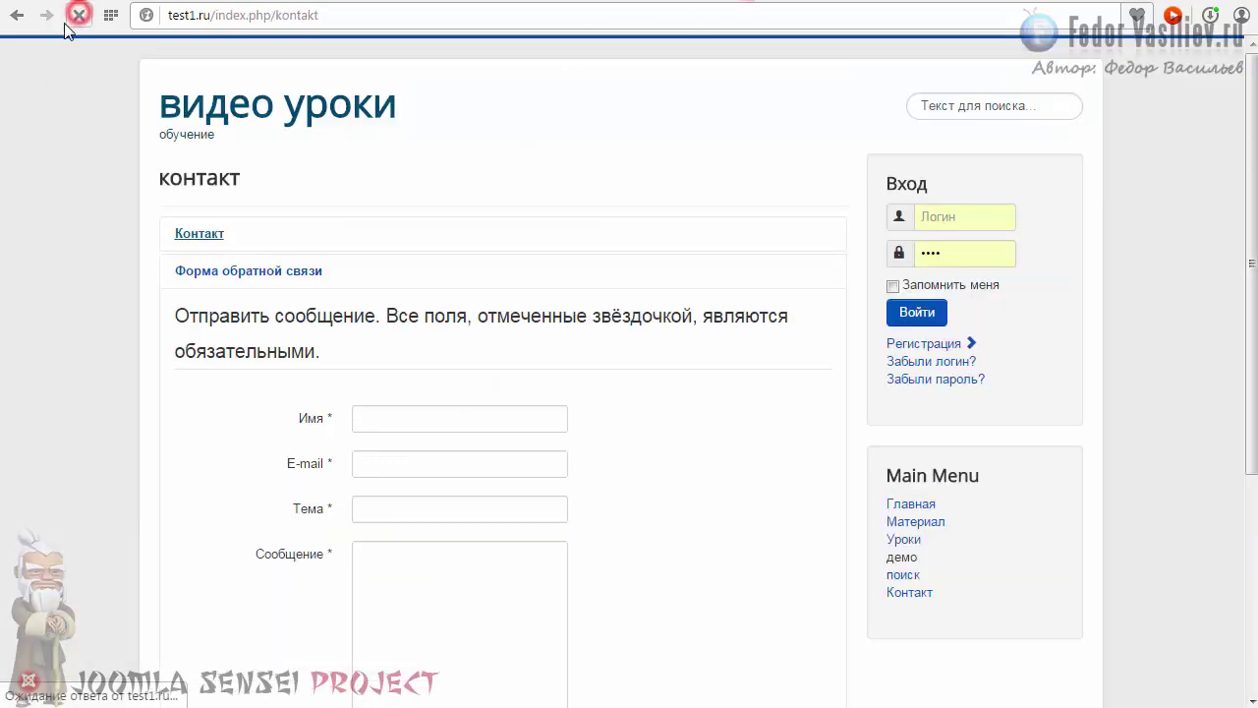
pyautogui.scroll(-1, 326, 258)
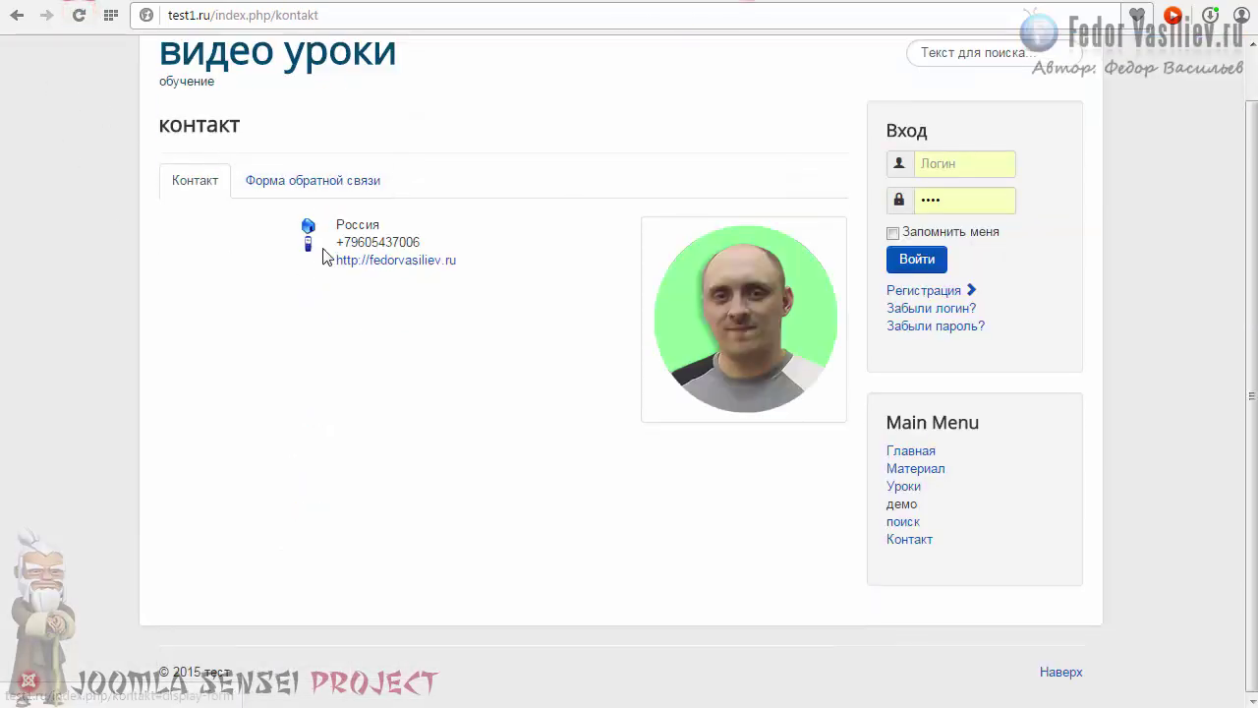
pyautogui.scroll(1, 435, 360)
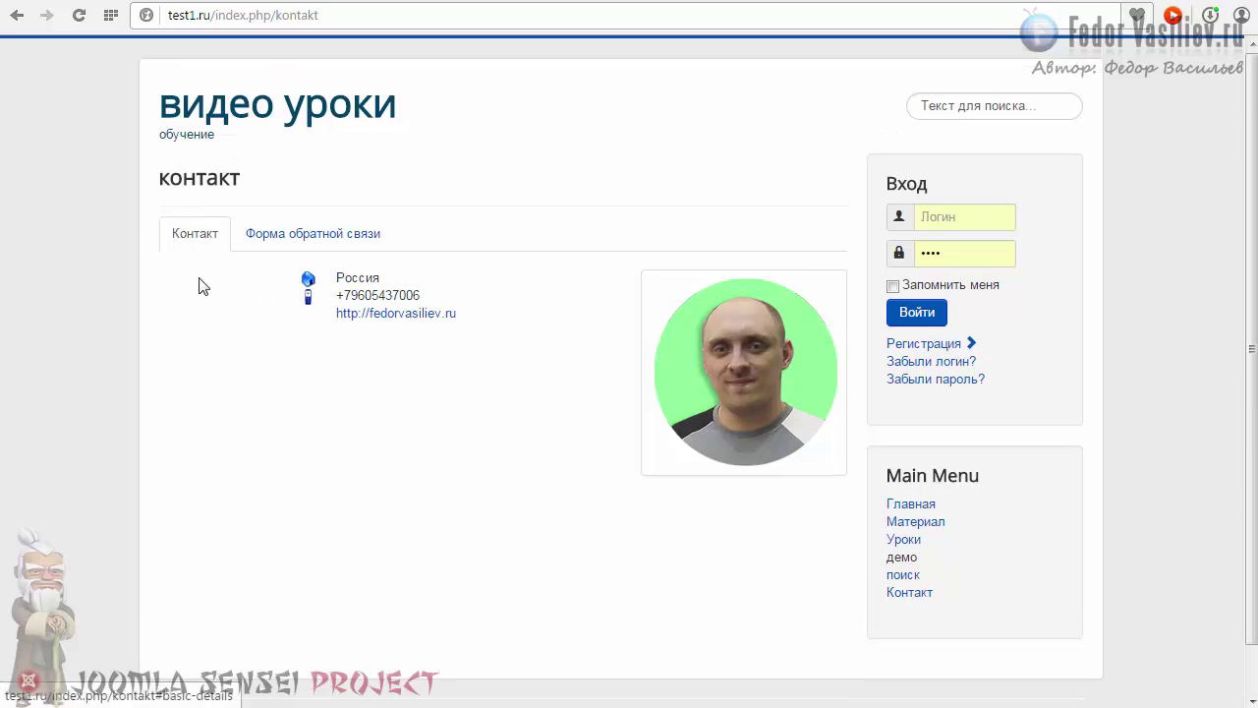
pyautogui.click(292, 233)
pyautogui.scroll(-5, 206, 285)
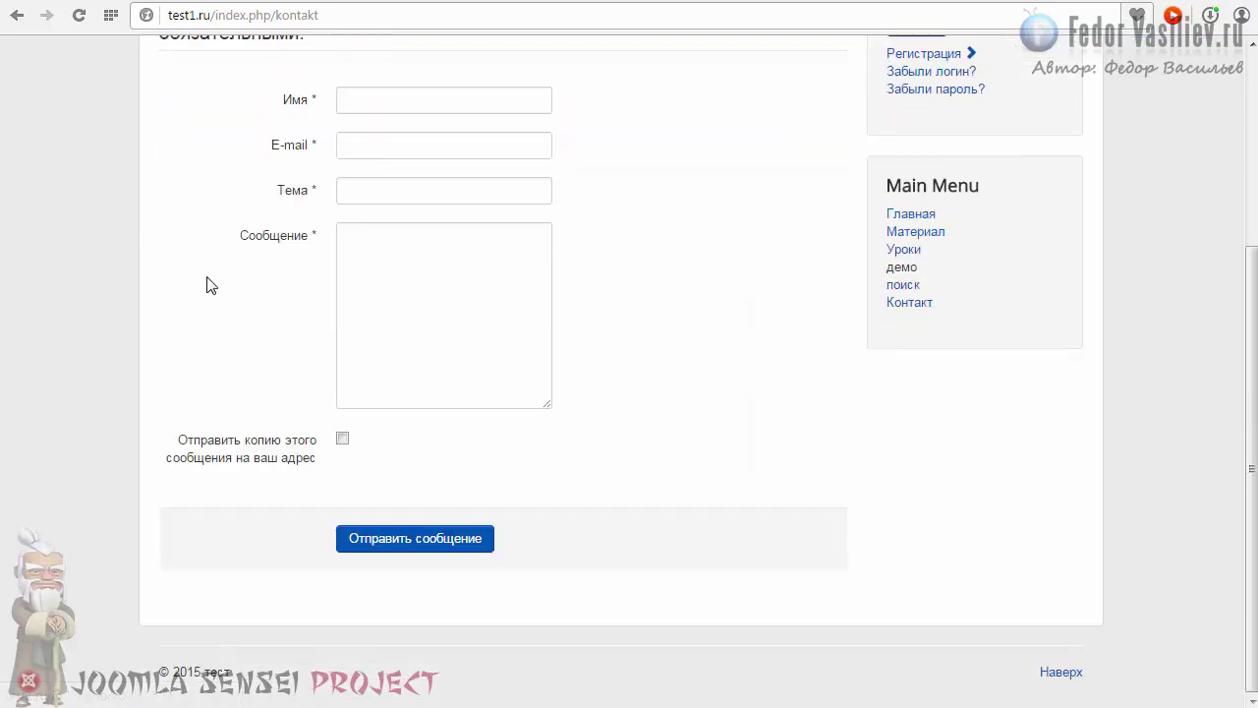
pyautogui.scroll(4, 206, 285)
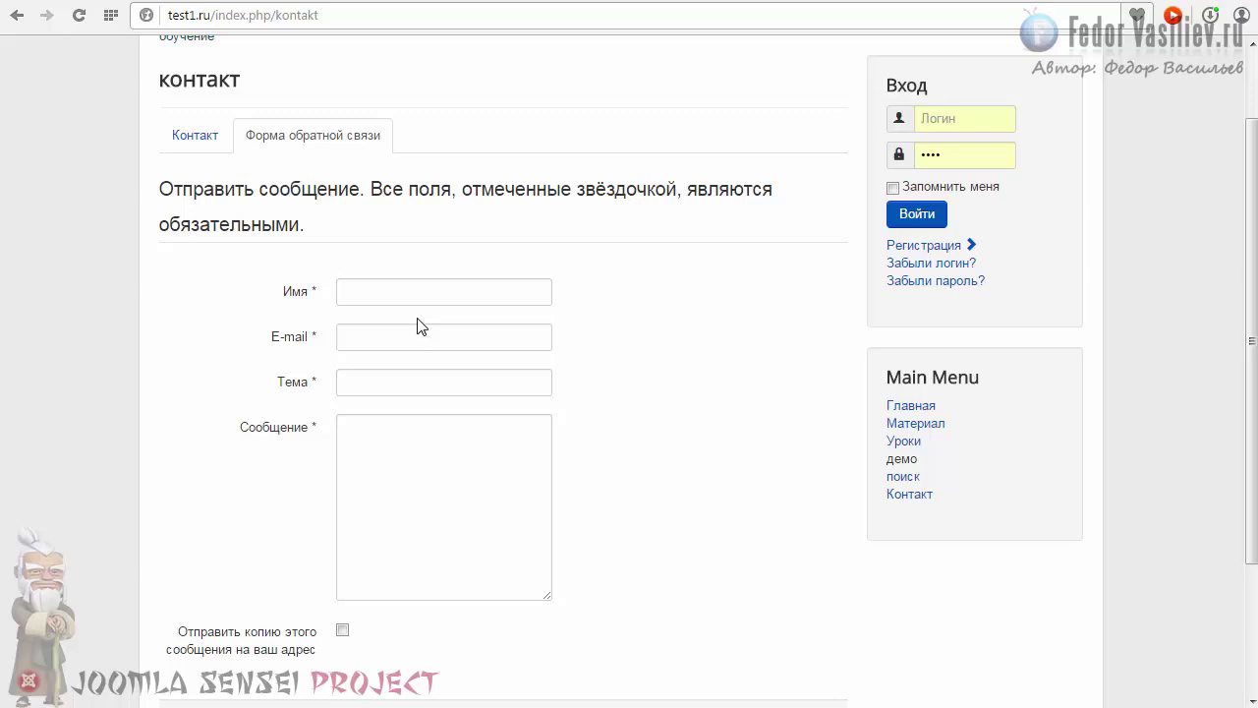
pyautogui.scroll(2, 423, 383)
pyautogui.click(201, 222)
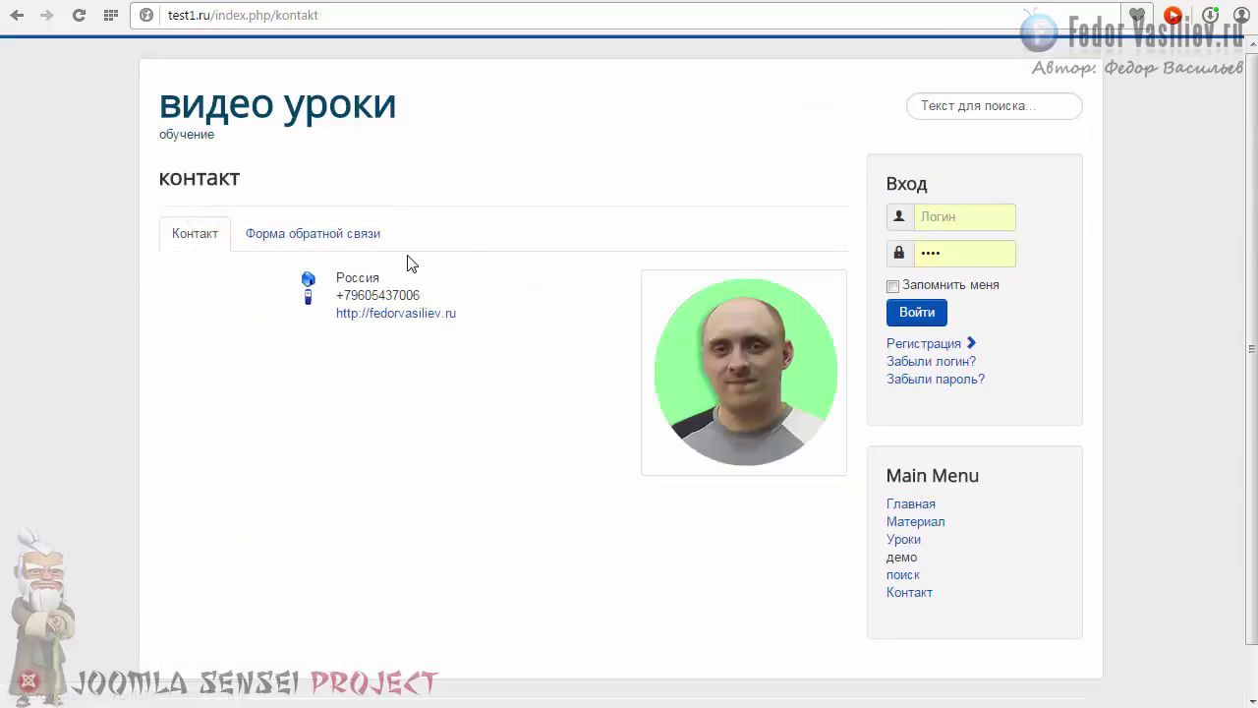
pyautogui.scroll(-1, 408, 261)
pyautogui.scroll(1, 472, 236)
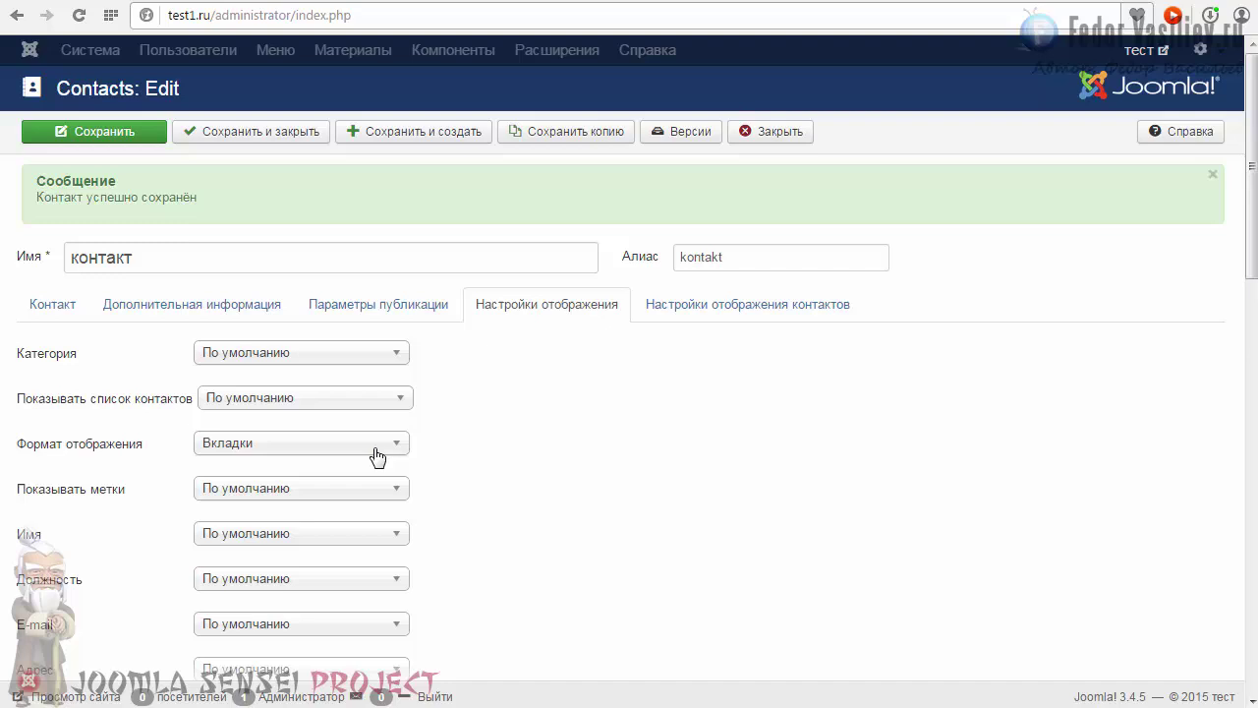
# - Set the display format to Обычный (plain) and save the contact
pyautogui.click(364, 443)
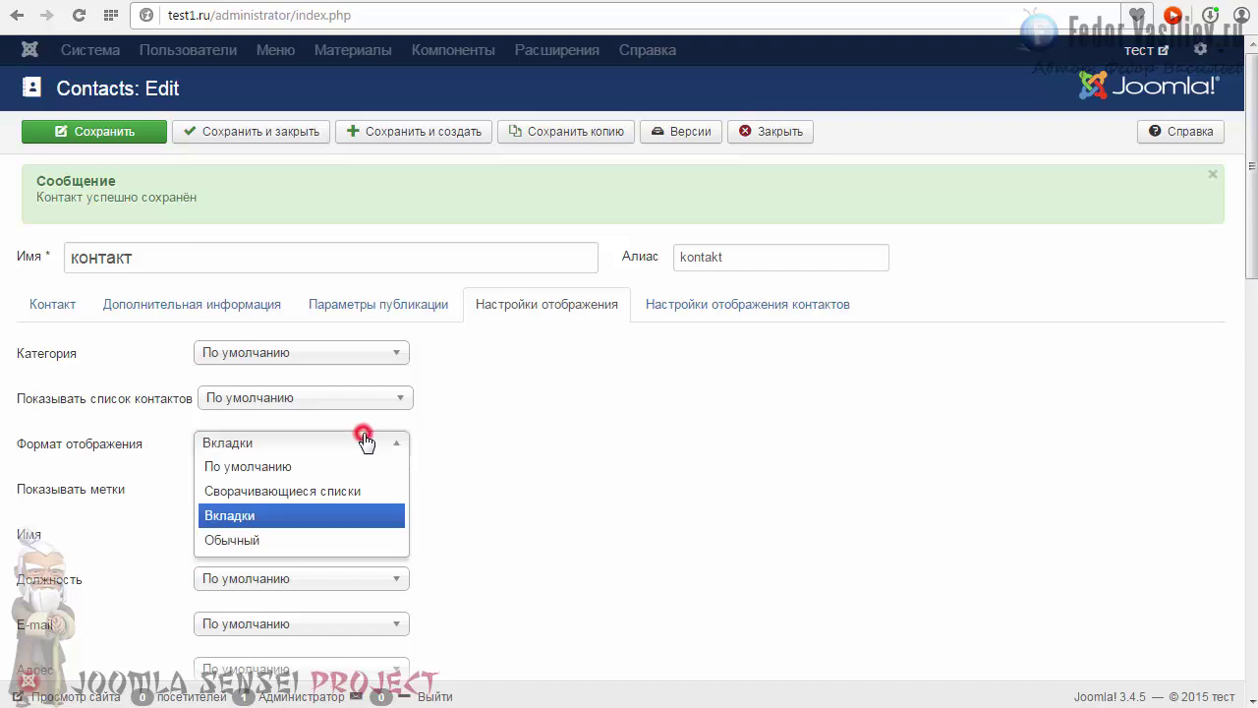
pyautogui.click(246, 539)
pyautogui.click(110, 132)
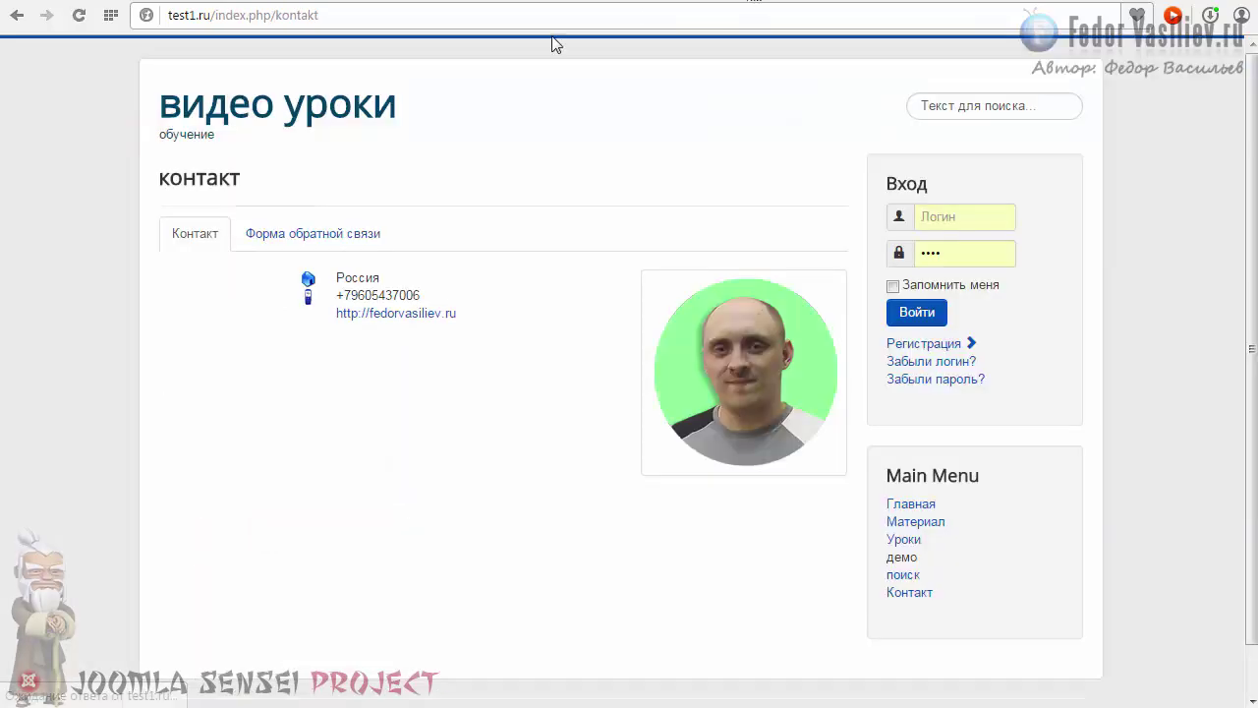
# - Reload the site's contact page to review the plain stacked layout
pyautogui.click(79, 14)
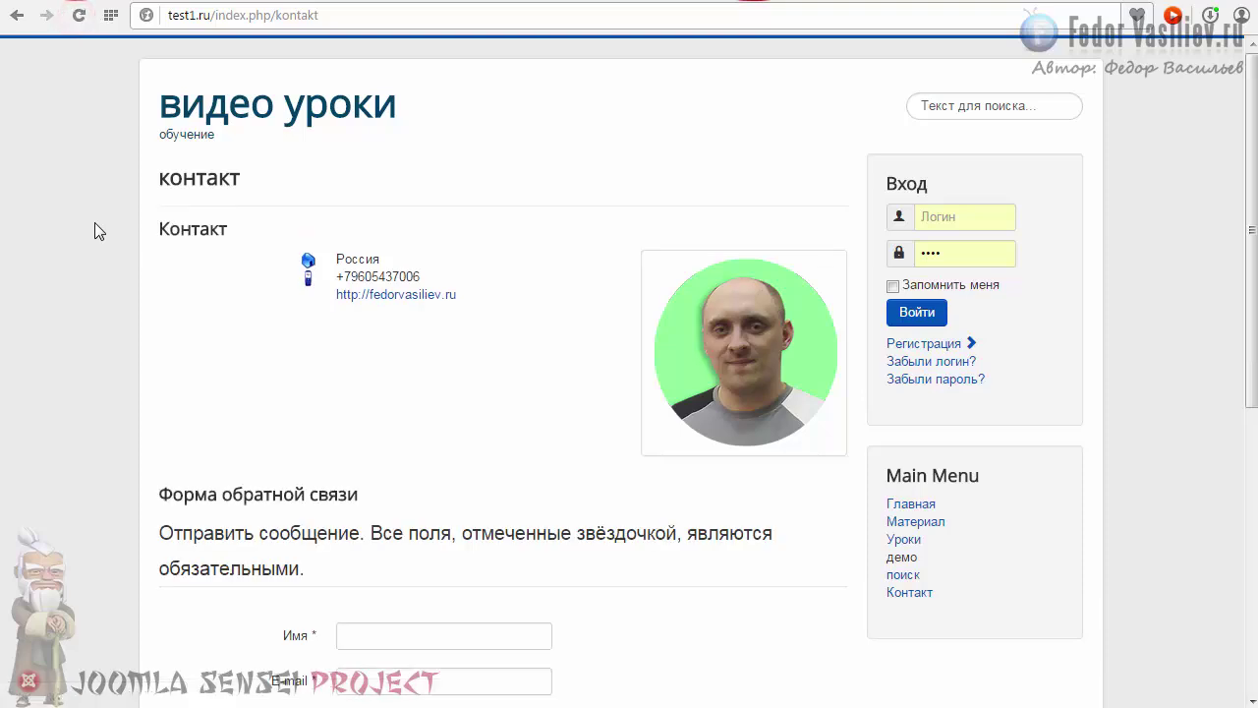
pyautogui.scroll(-3, 178, 177)
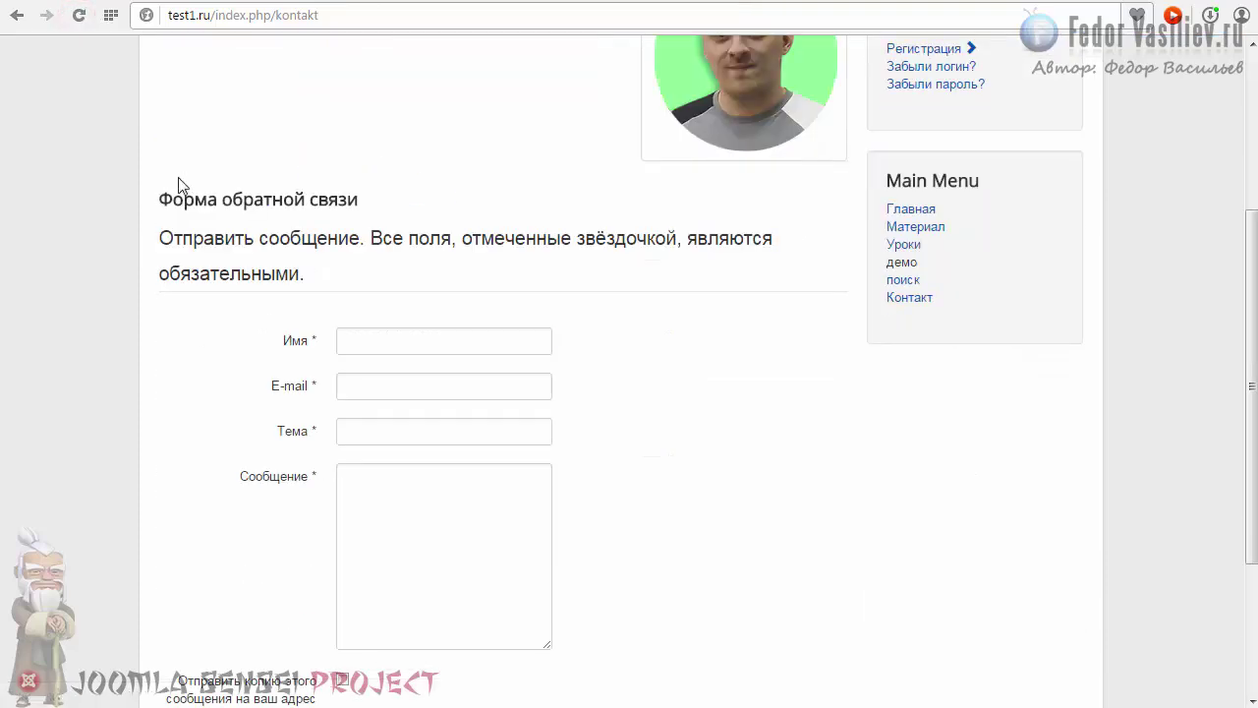
pyautogui.scroll(-2, 208, 261)
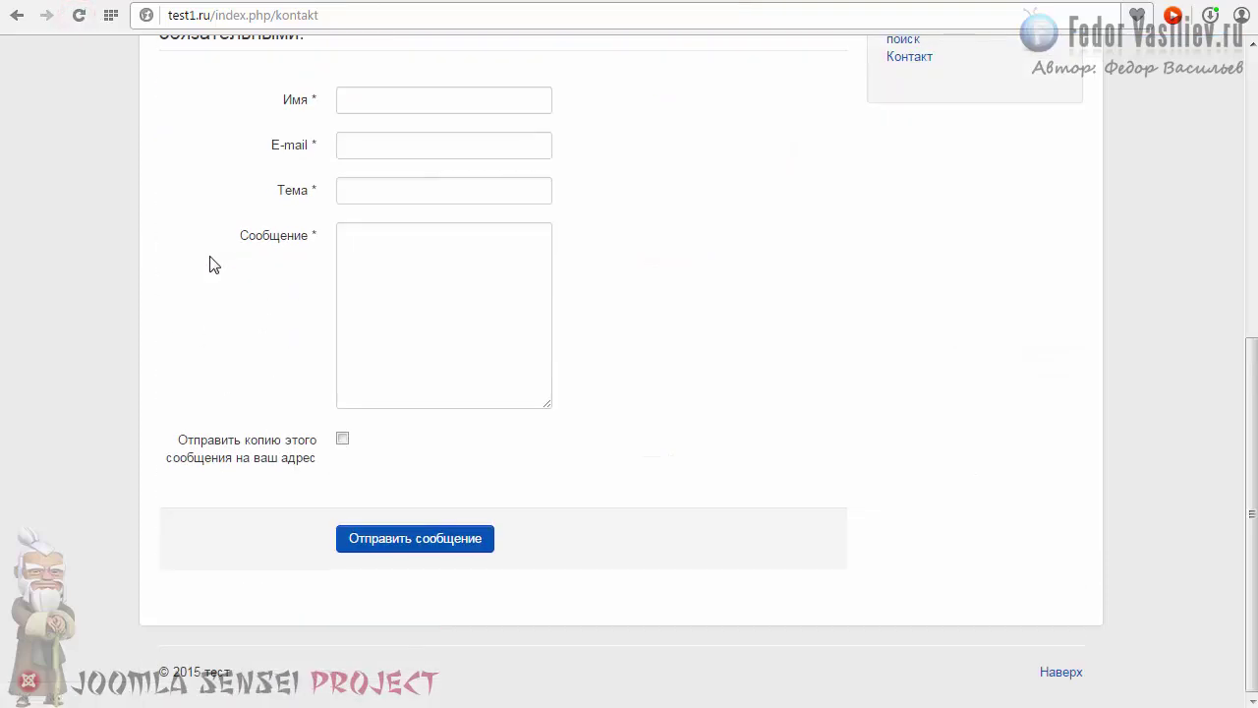
pyautogui.scroll(5, 453, 419)
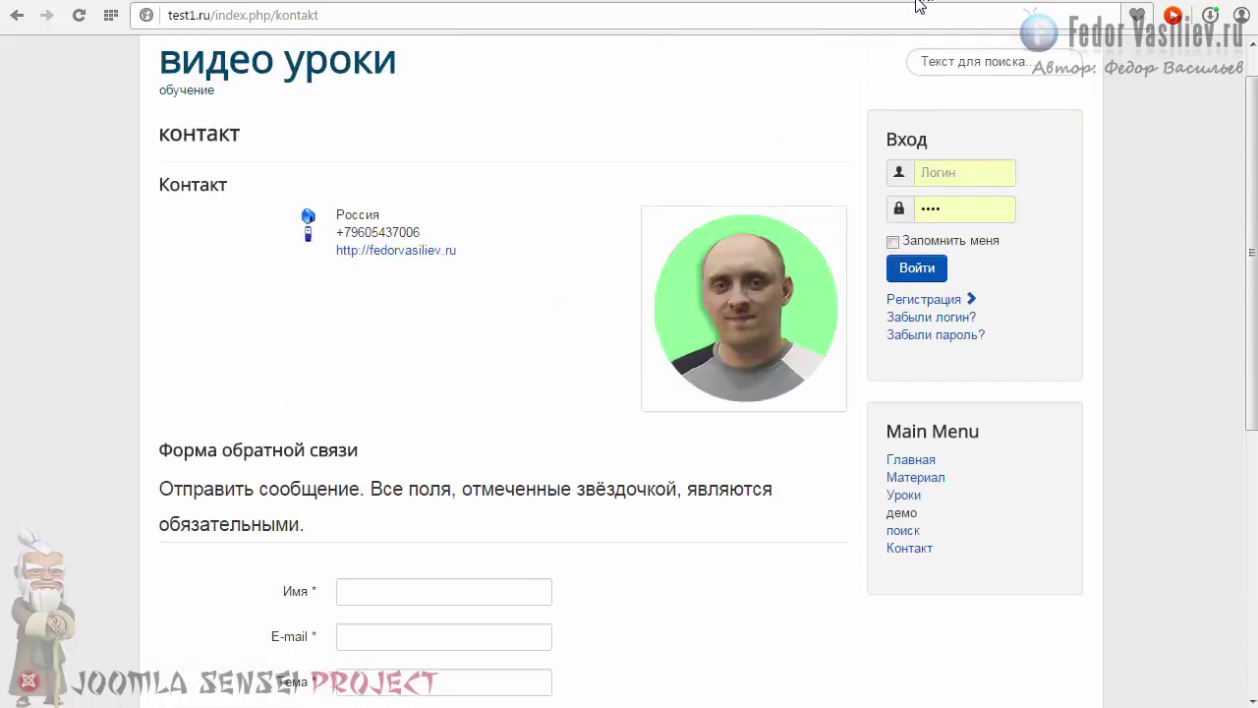
pyautogui.hotkey('ctrl', 'Tab')
# - Set the display format back to Вкладки (tabs) and save the contact
pyautogui.click(294, 444)
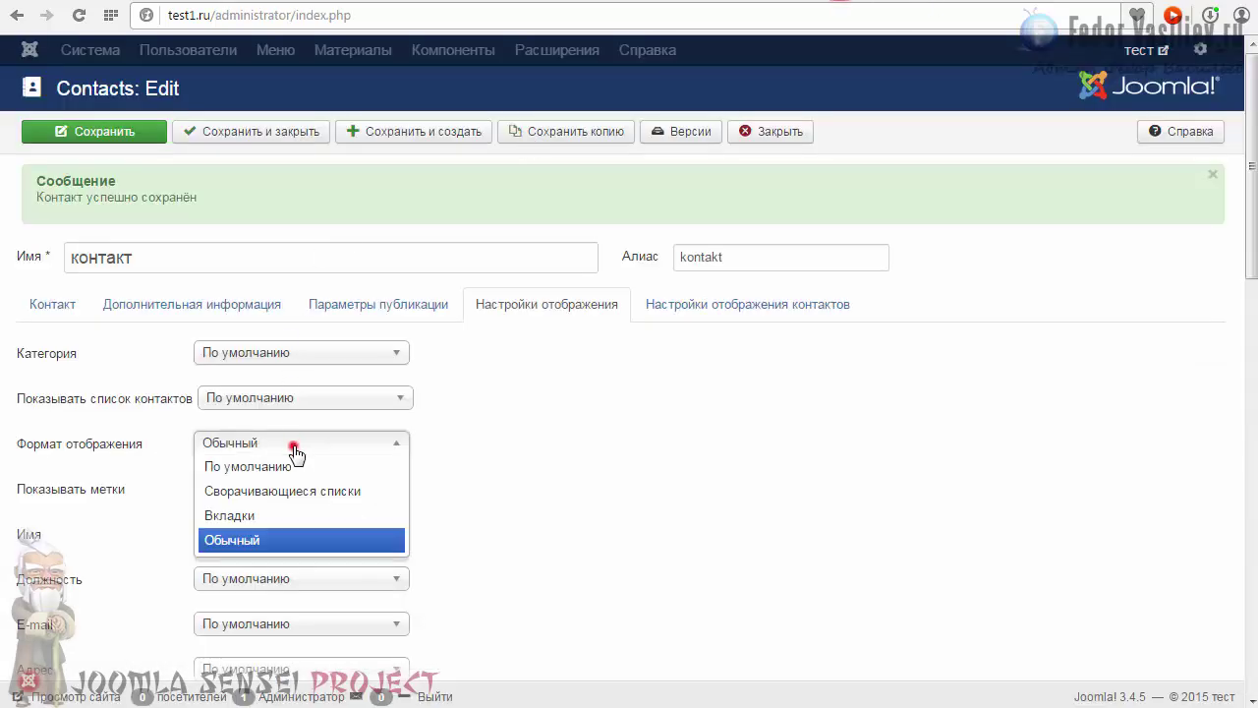
pyautogui.click(263, 515)
pyautogui.click(99, 132)
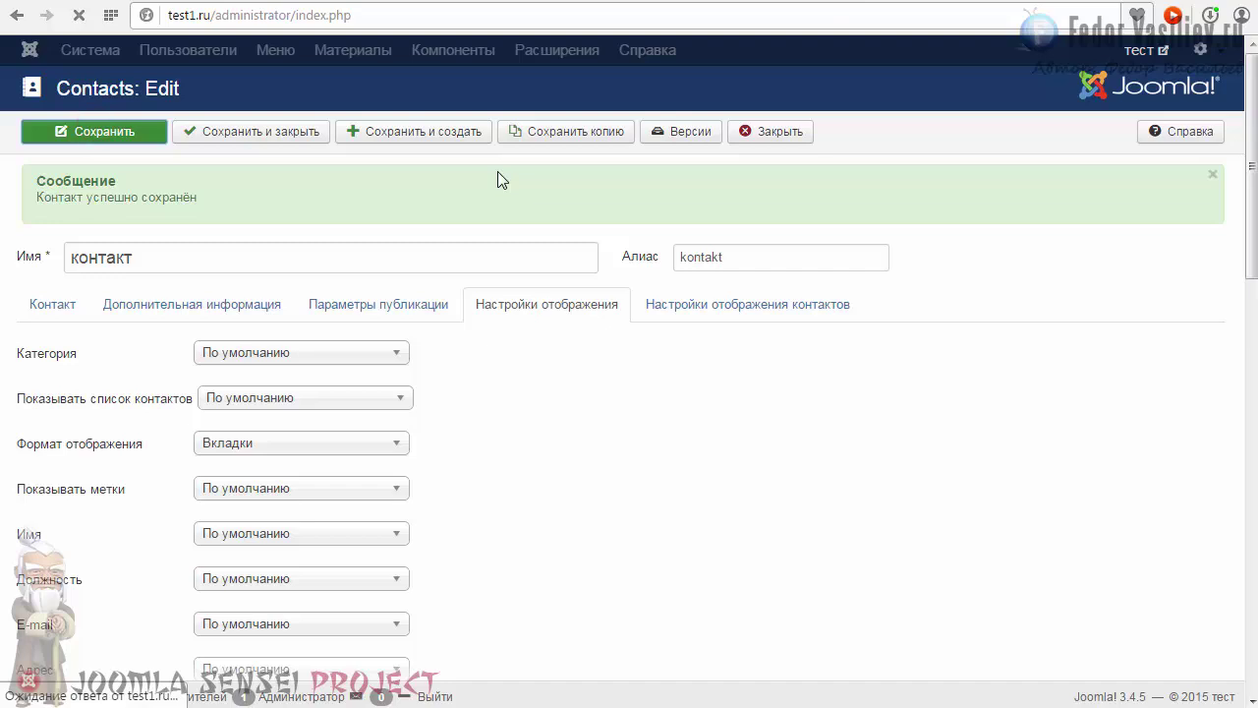
# - Scroll the unrefreshed site contact page, which still shows the plain layout
pyautogui.hotkey('ctrl', 'Tab')
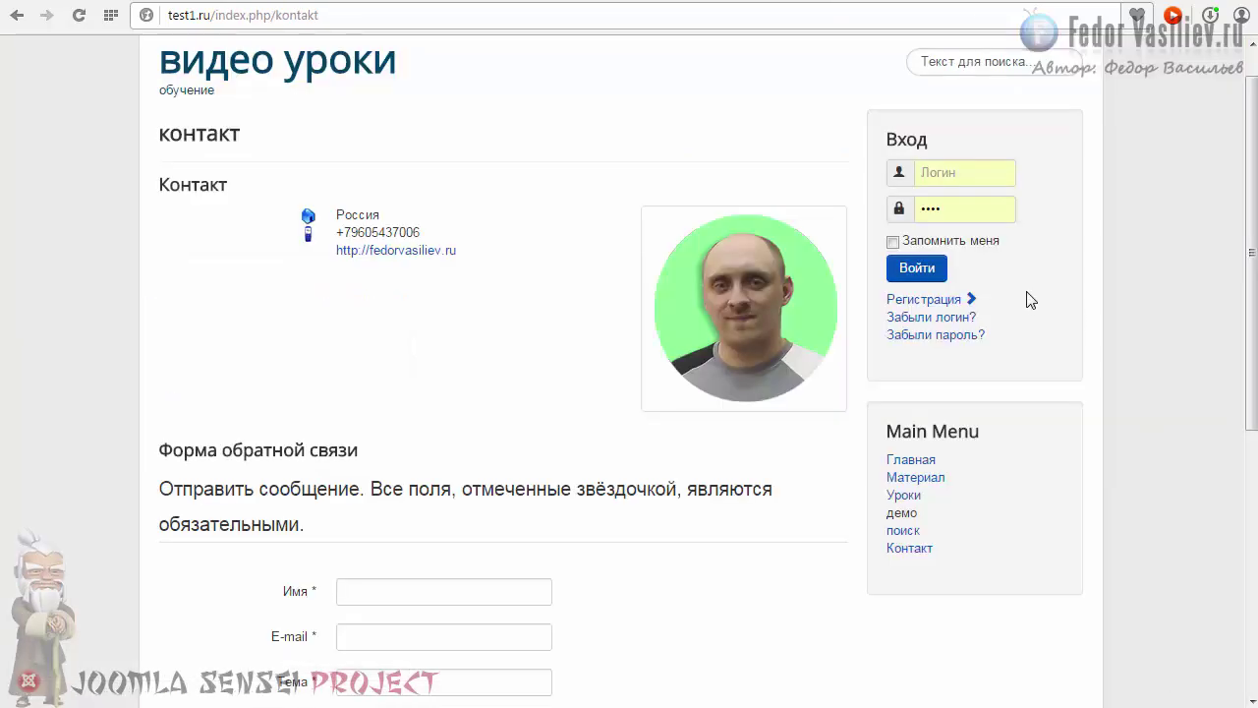
pyautogui.scroll(-1, 1240, 190)
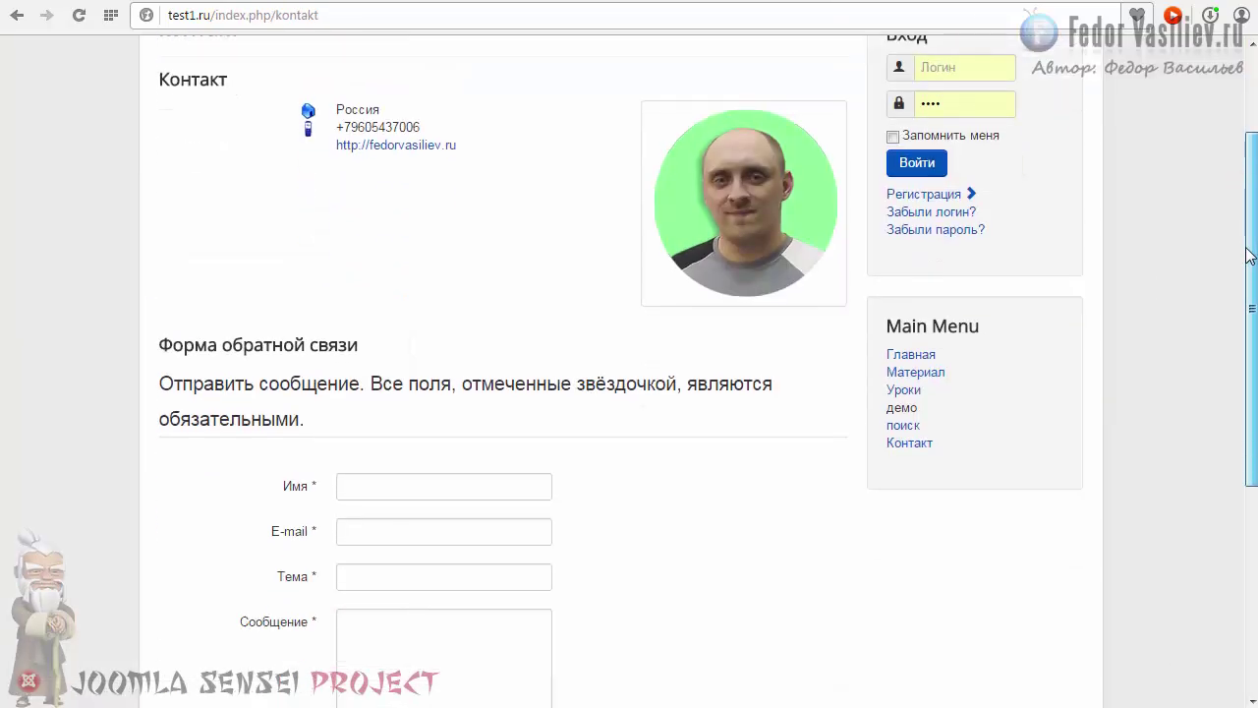
pyautogui.scroll(-3, 1241, 282)
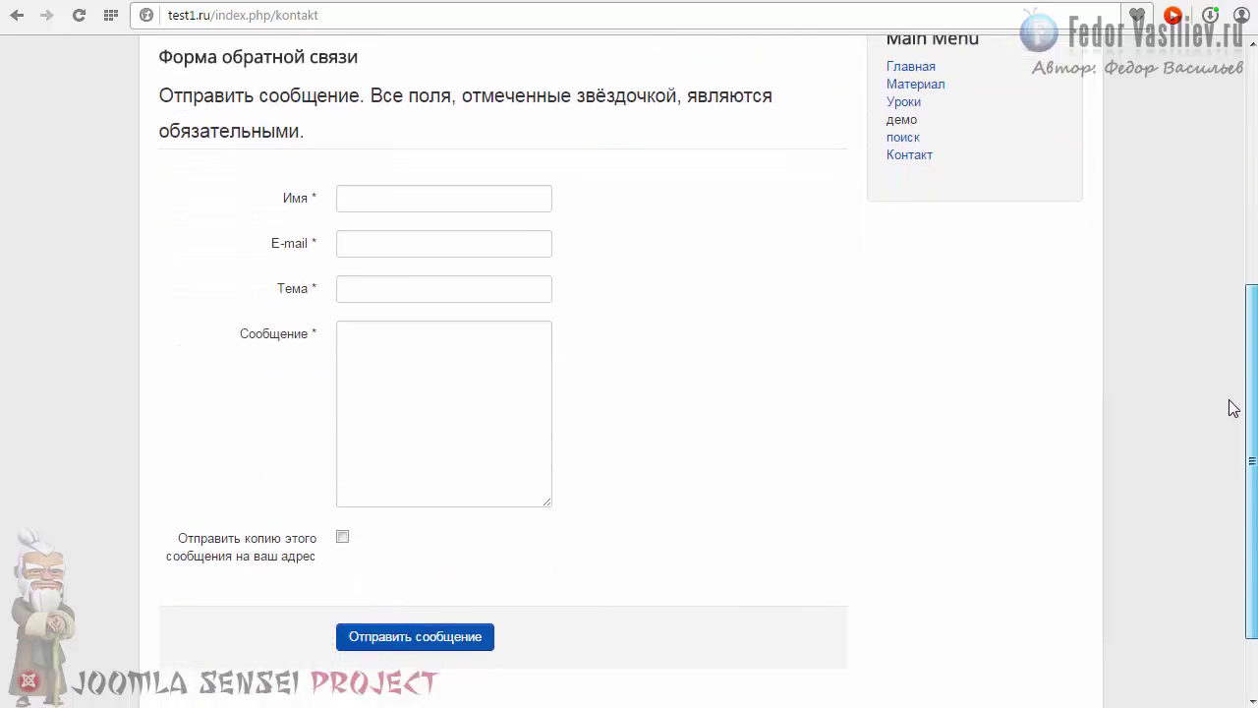
pyautogui.scroll(1, 1223, 366)
pyautogui.scroll(-2, 1130, 462)
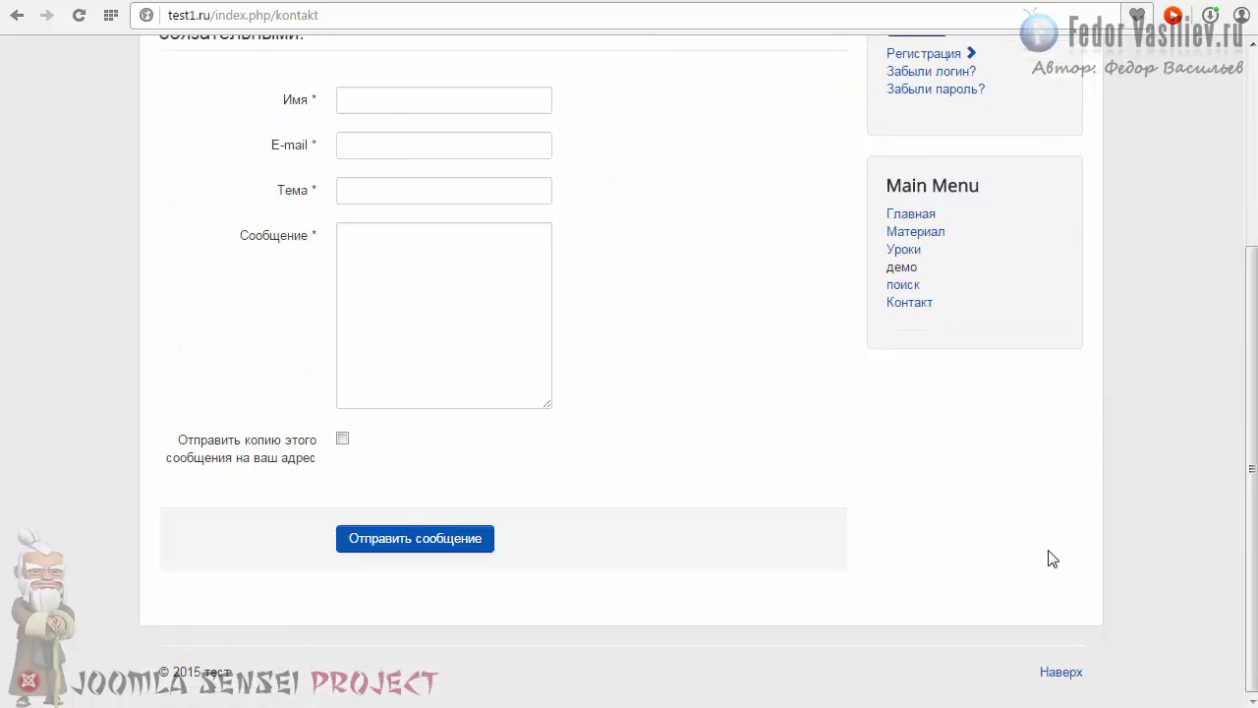